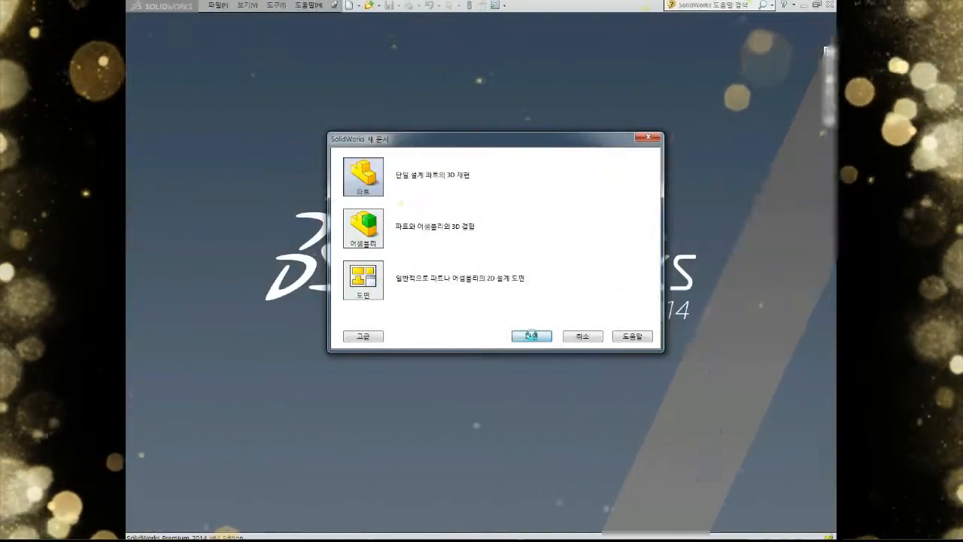
# Create a new part document.
pyautogui.click(532, 337)
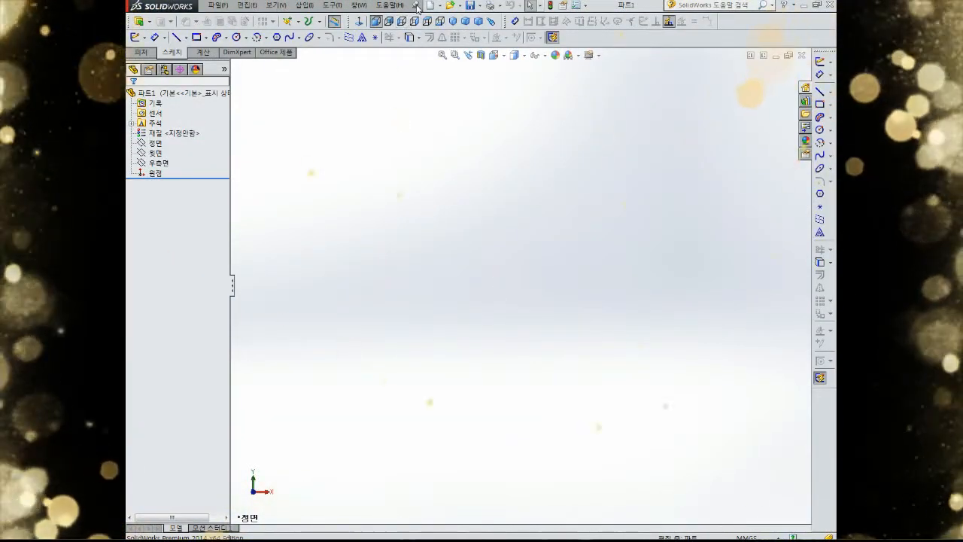
pyautogui.click(276, 6)
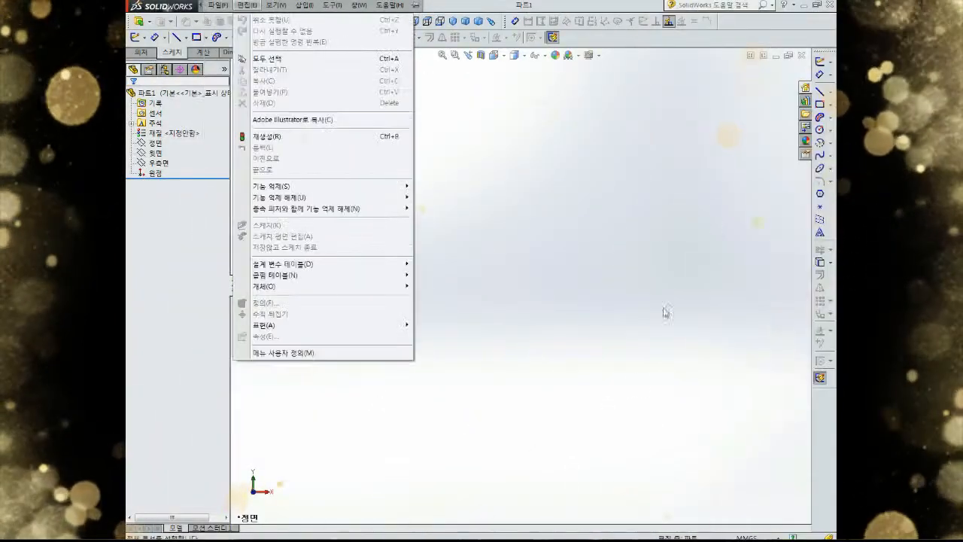
pyautogui.moveTo(206, 8)
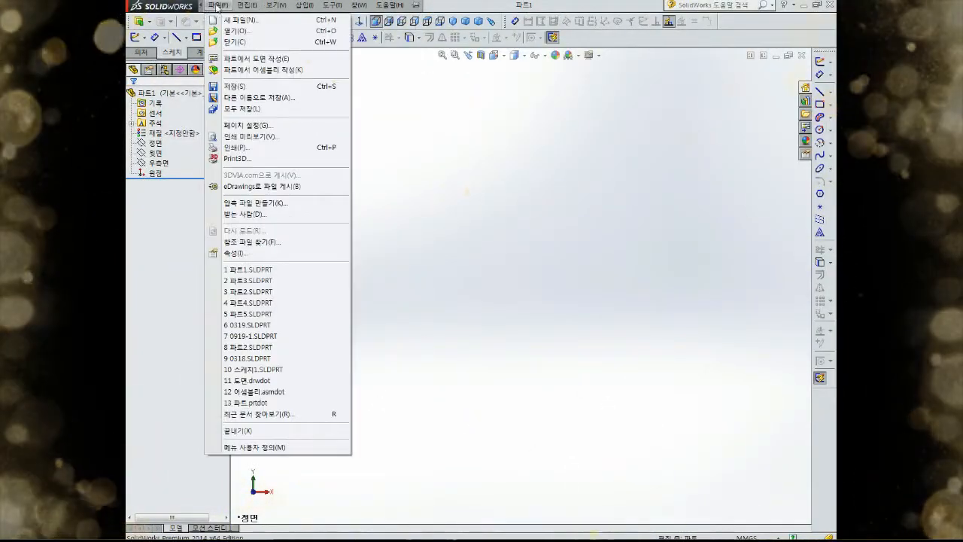
pyautogui.click(416, 6)
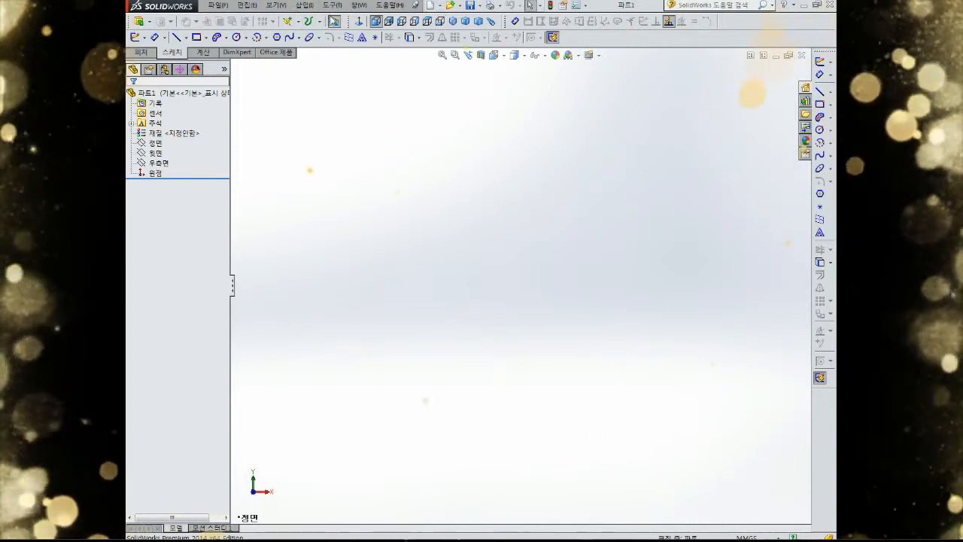
pyautogui.click(331, 7)
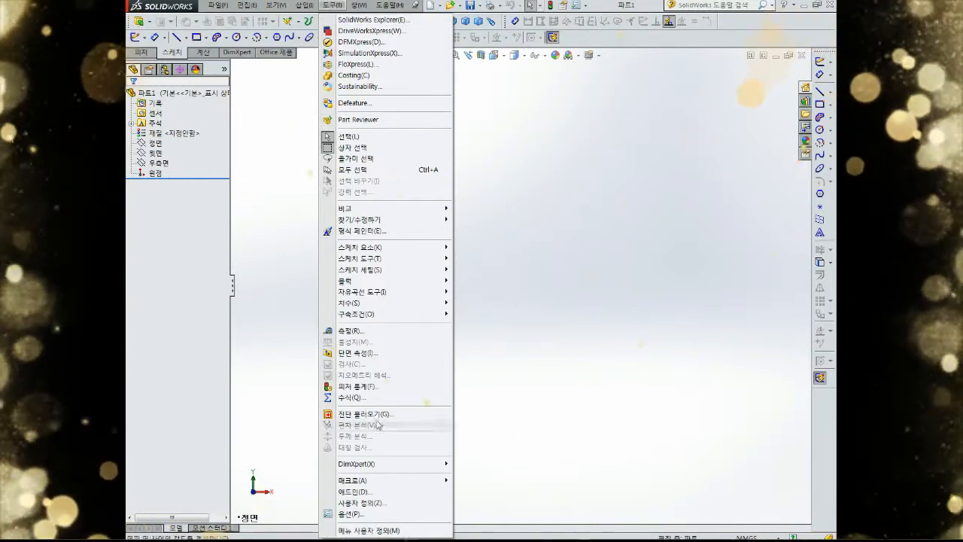
pyautogui.click(349, 514)
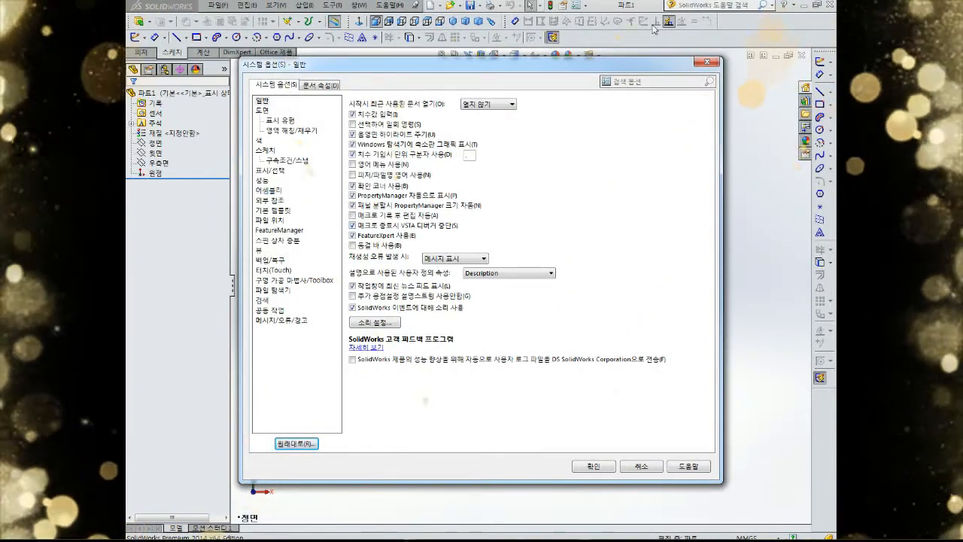
pyautogui.click(706, 61)
# In the system options for sketches, enable automatic rotation of the view normal to the sketch plane when a sketch is created.
pyautogui.click(332, 5)
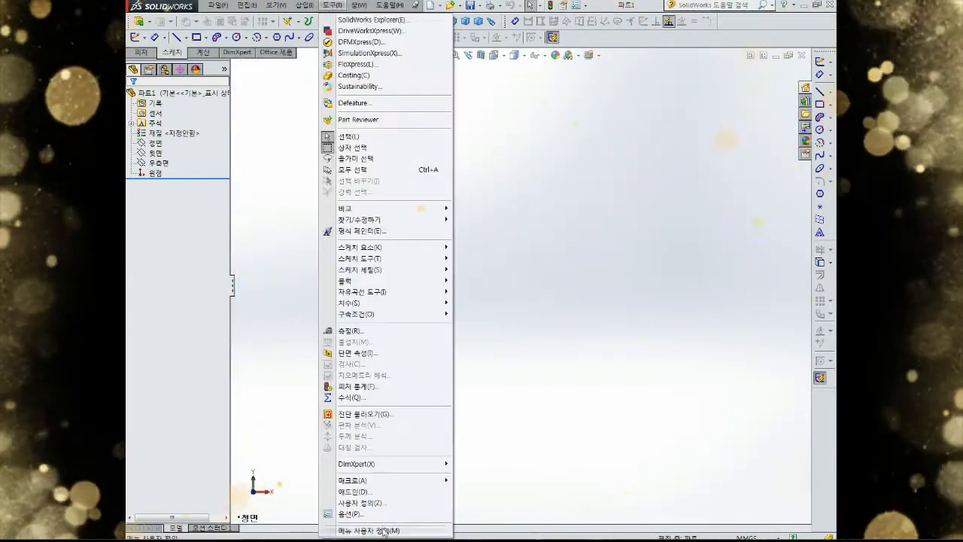
pyautogui.click(352, 513)
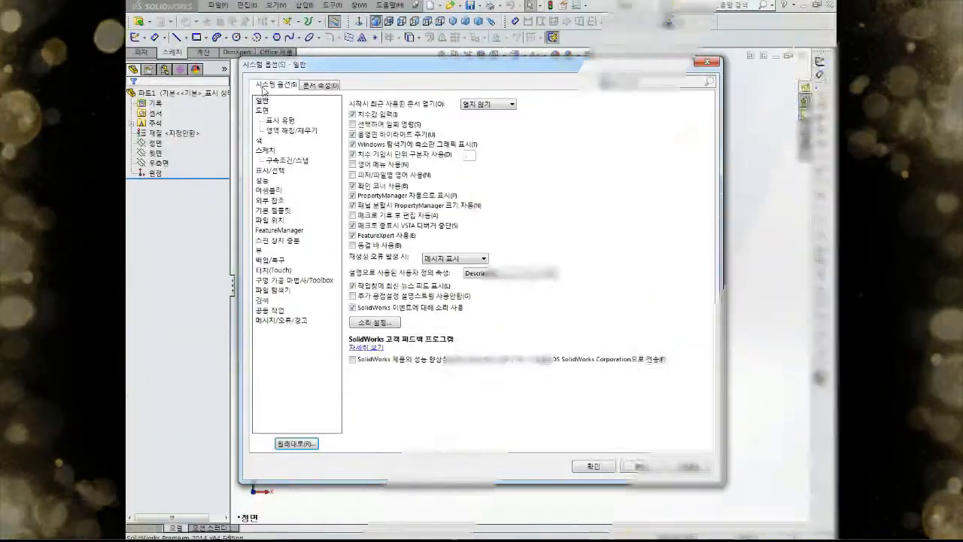
pyautogui.click(264, 150)
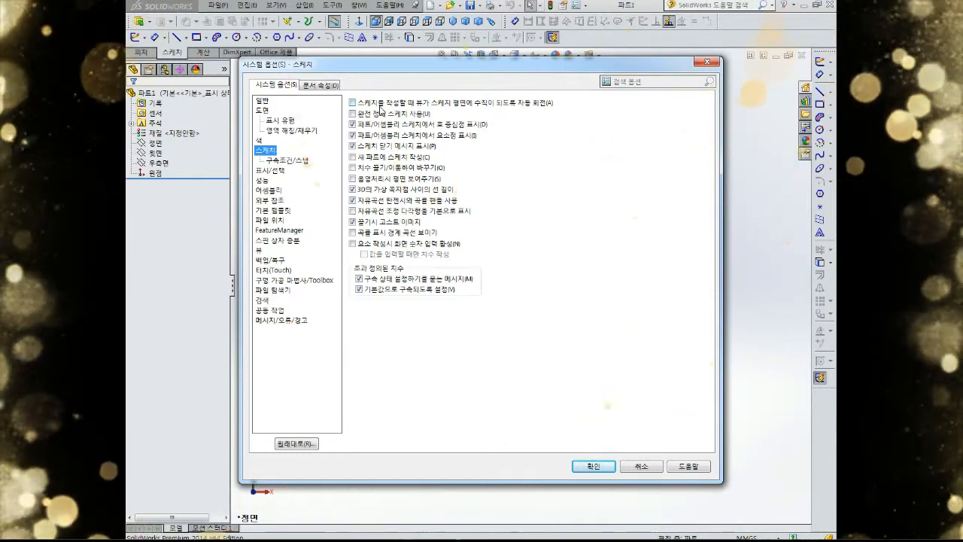
pyautogui.click(379, 106)
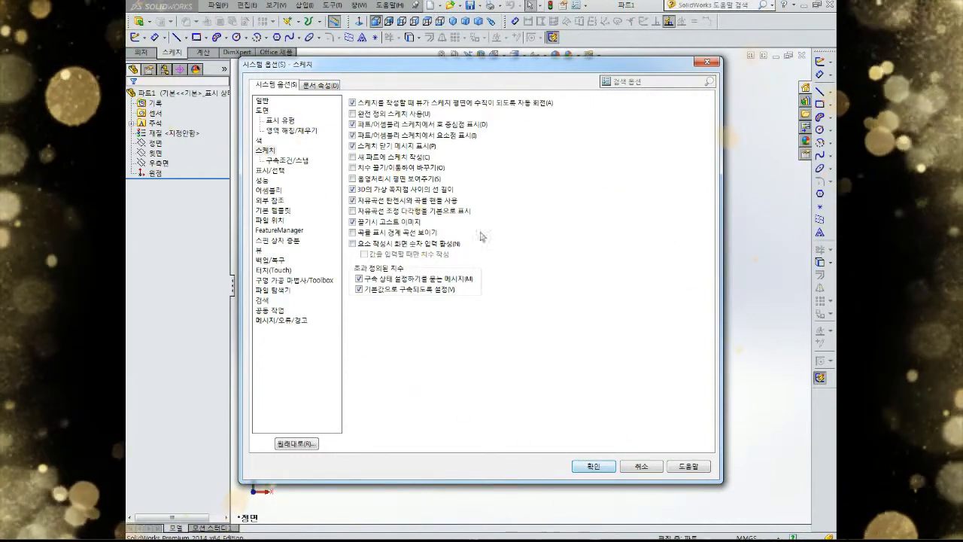
pyautogui.click(593, 465)
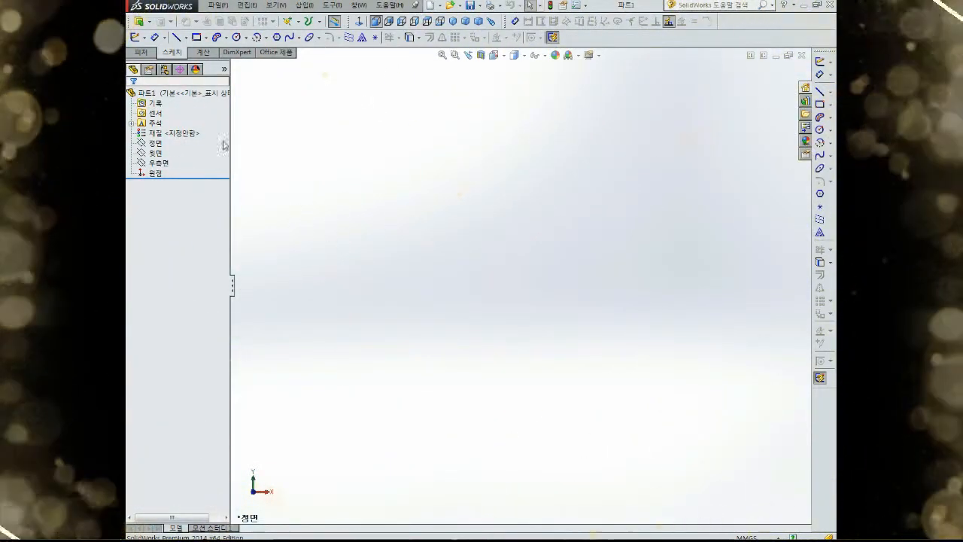
# Start a sketch on the front plane (정면) and draw a corner rectangle from the origin, about 46 mm wide and 57 mm high.
pyautogui.click(154, 143)
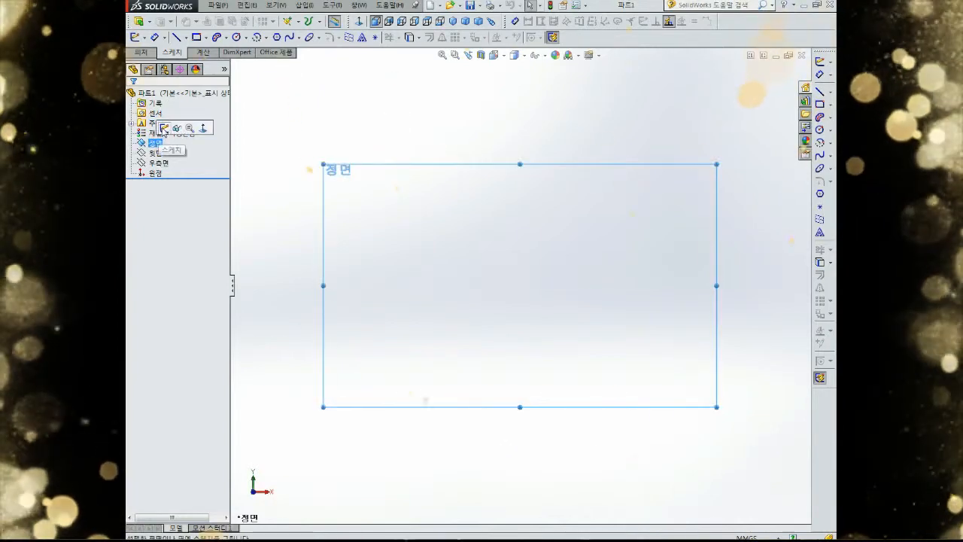
pyautogui.click(163, 129)
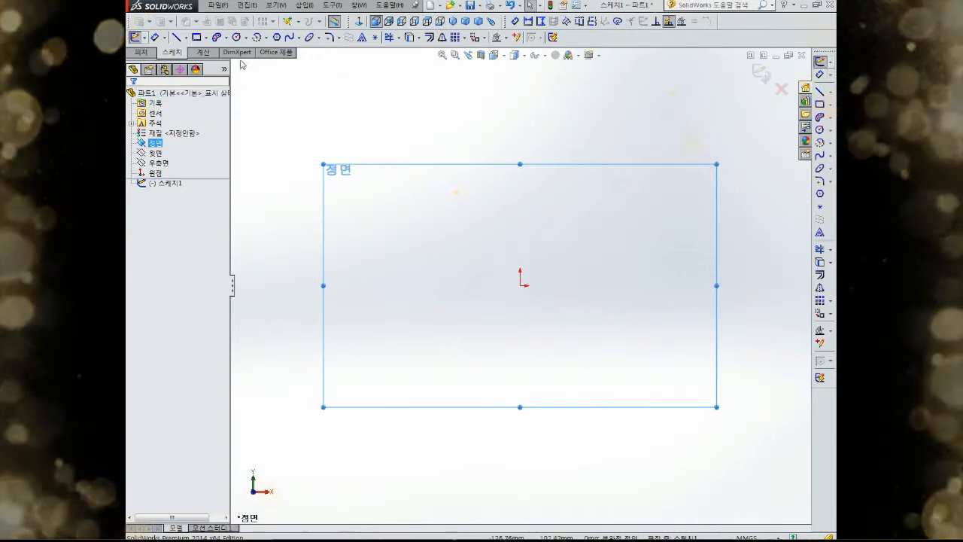
pyautogui.click(196, 37)
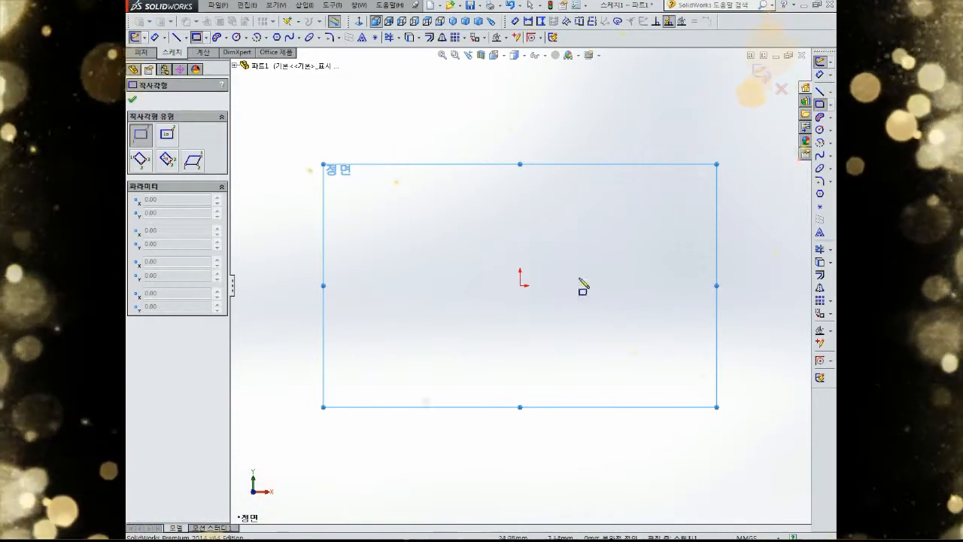
pyautogui.moveTo(521, 287)
pyautogui.mouseDown()
pyautogui.moveTo(591, 215)
pyautogui.moveTo(623, 159)
pyautogui.mouseUp()
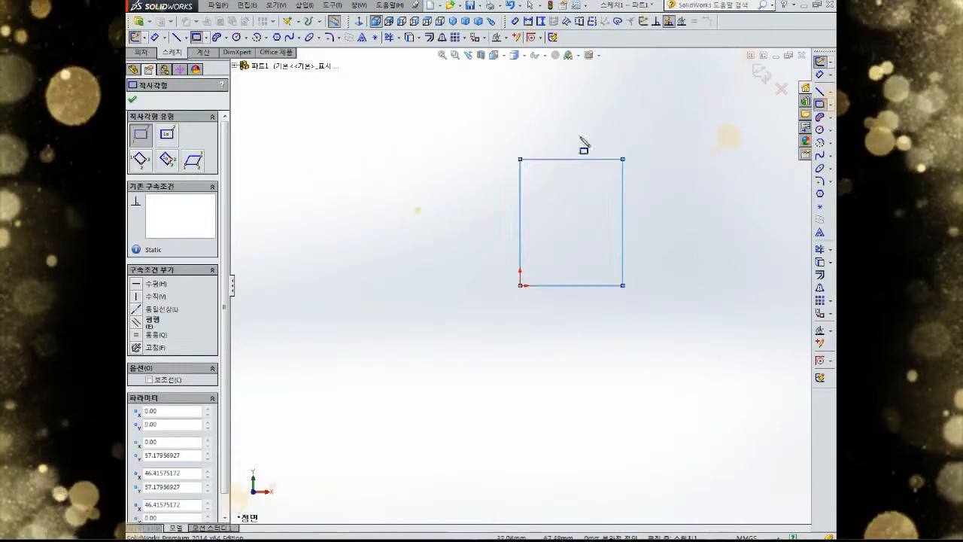
# Dimension the rectangle's vertical side at the origin and set it to 100 mm.
pyautogui.moveTo(511, 66); pyautogui.dragTo(511, 66, button='right')
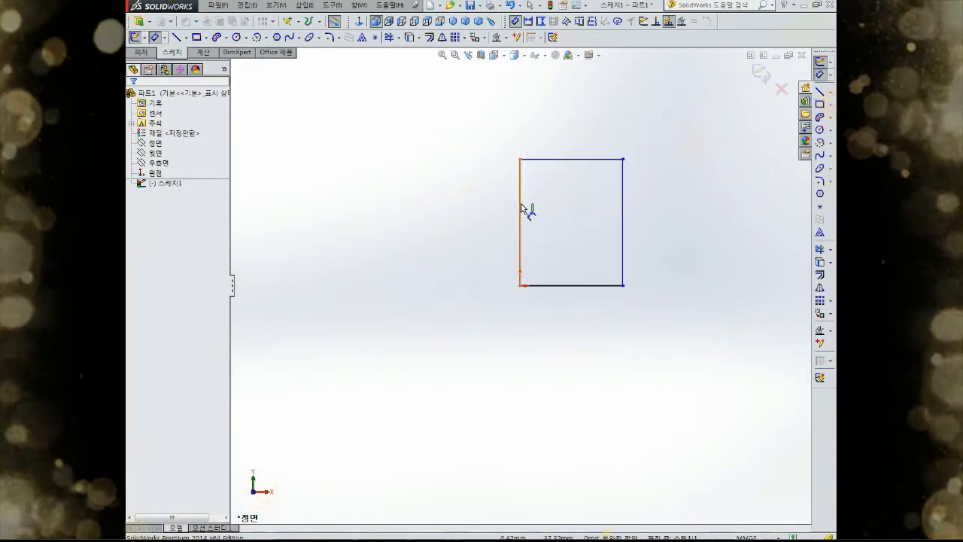
pyautogui.click(520, 208)
pyautogui.click(493, 214)
pyautogui.write('100')
pyautogui.press('Return')
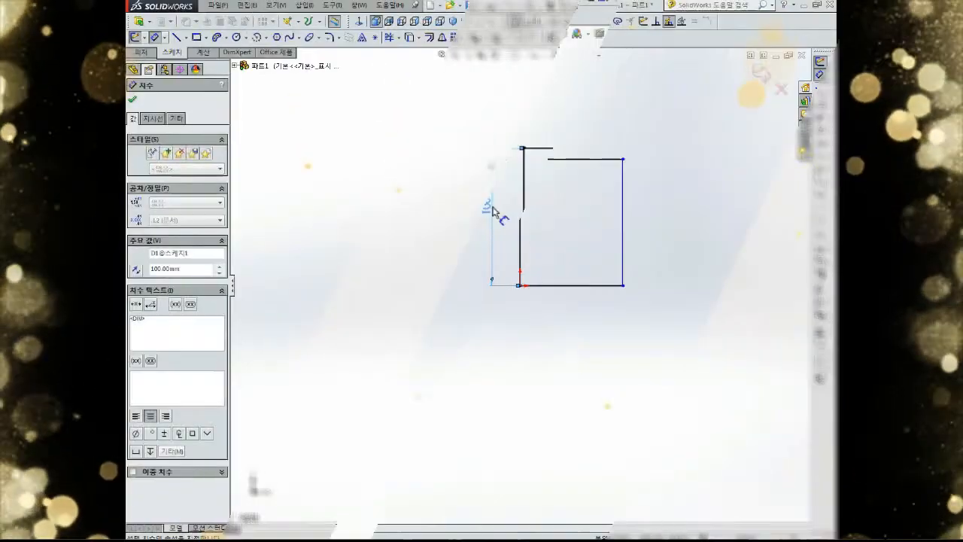
# Dimension the rectangle's bottom edge at 100 mm and exit the sketch.
pyautogui.click(560, 286)
pyautogui.click(556, 338)
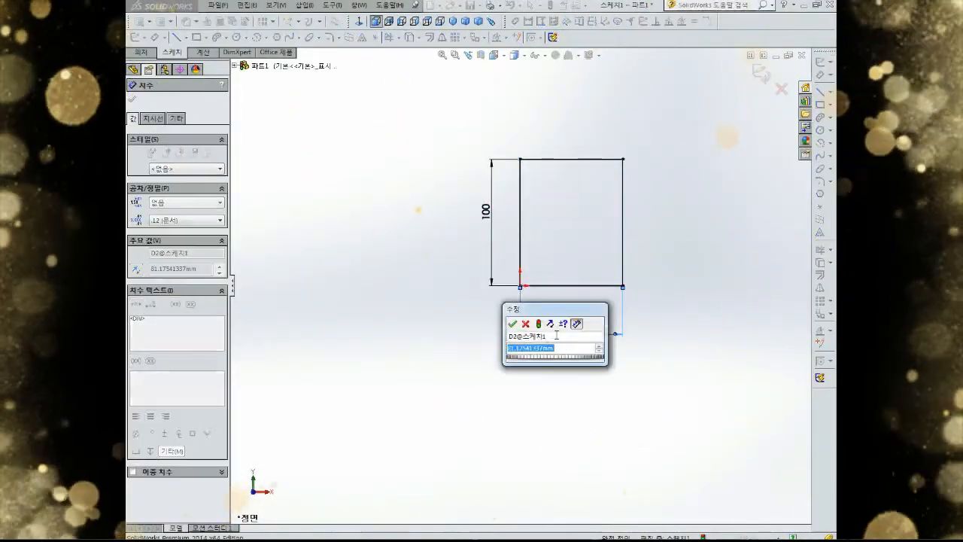
pyautogui.write('100')
pyautogui.press('Return')
pyautogui.scroll(3, 603, 205)
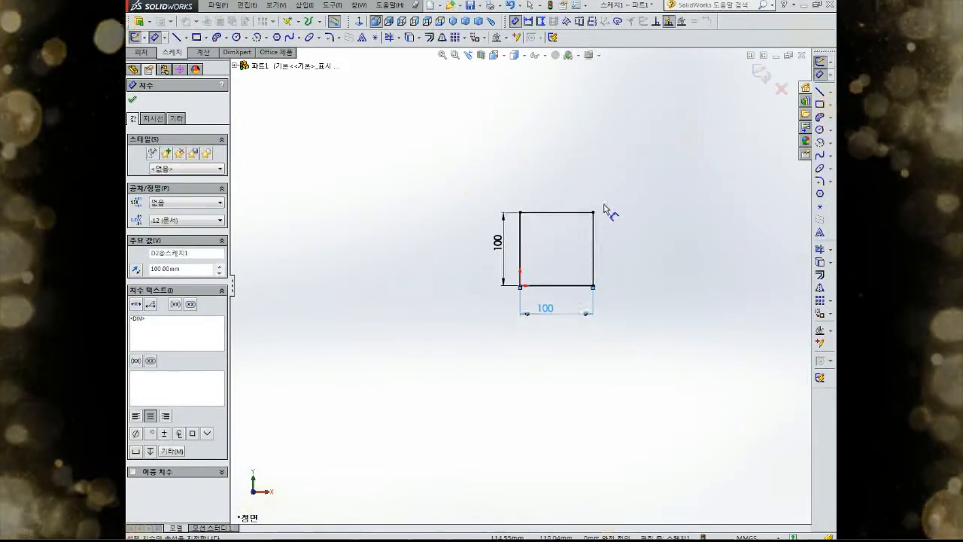
pyautogui.scroll(-2, 604, 207)
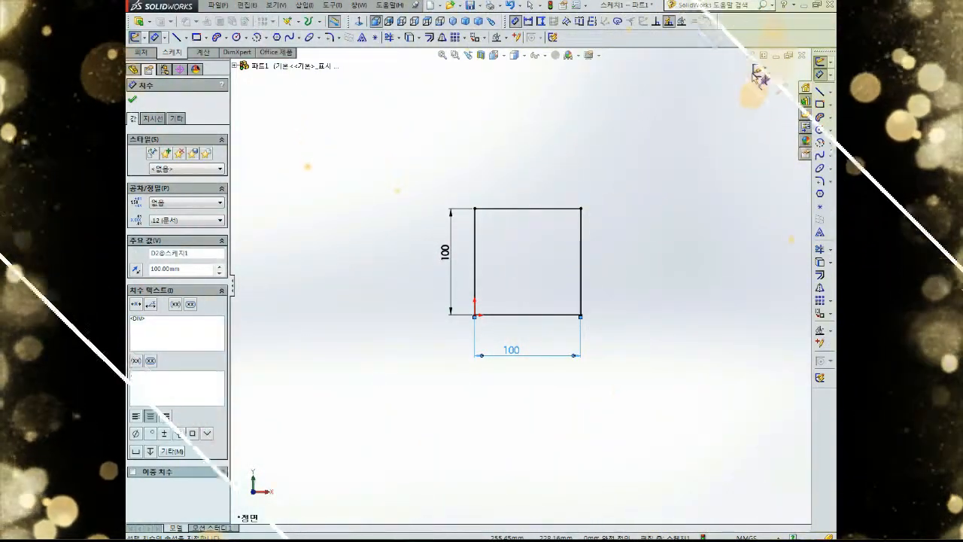
pyautogui.click(759, 74)
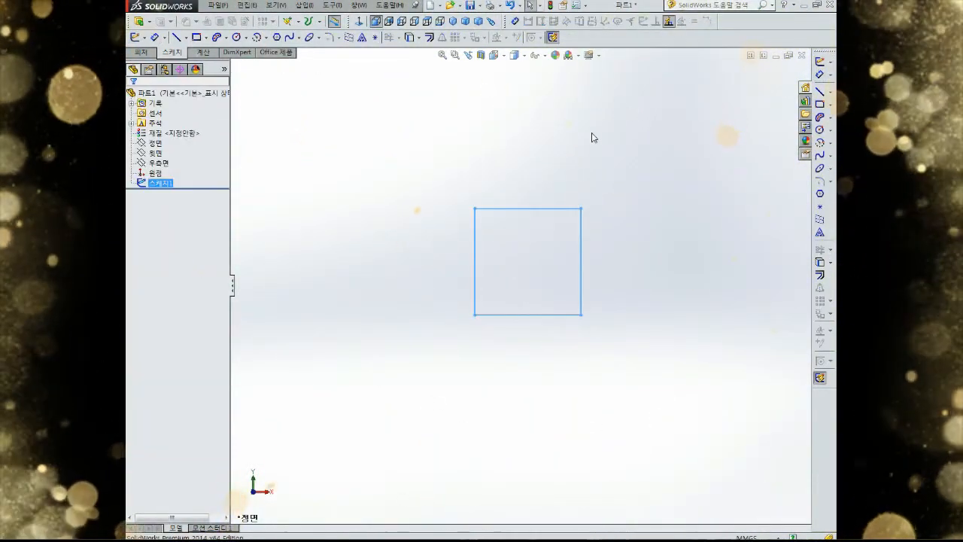
pyautogui.click(508, 150)
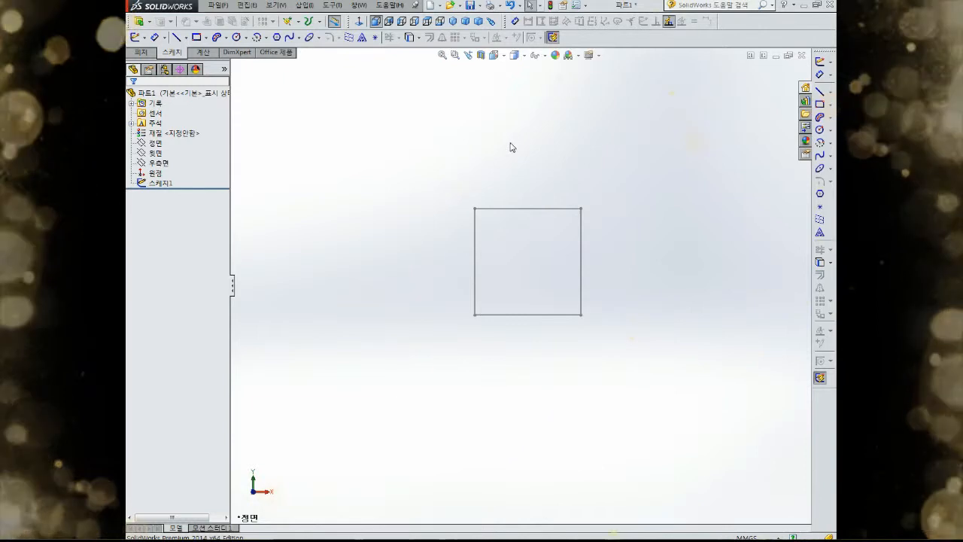
pyautogui.click(517, 210)
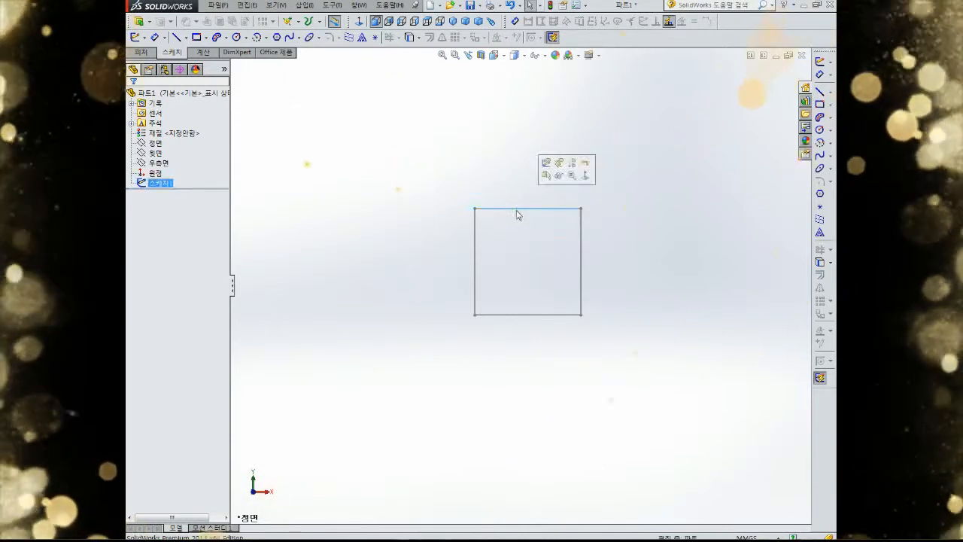
pyautogui.click(534, 239)
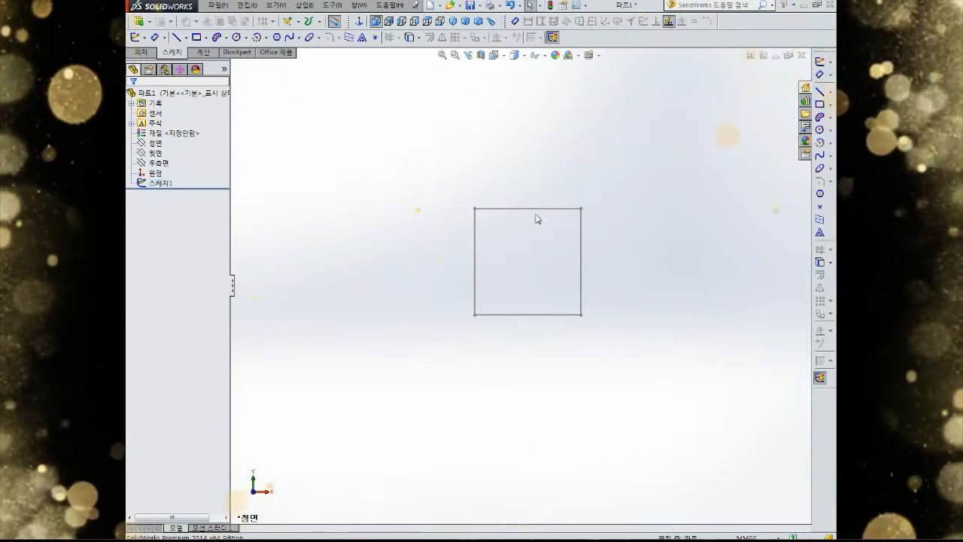
pyautogui.click(536, 214)
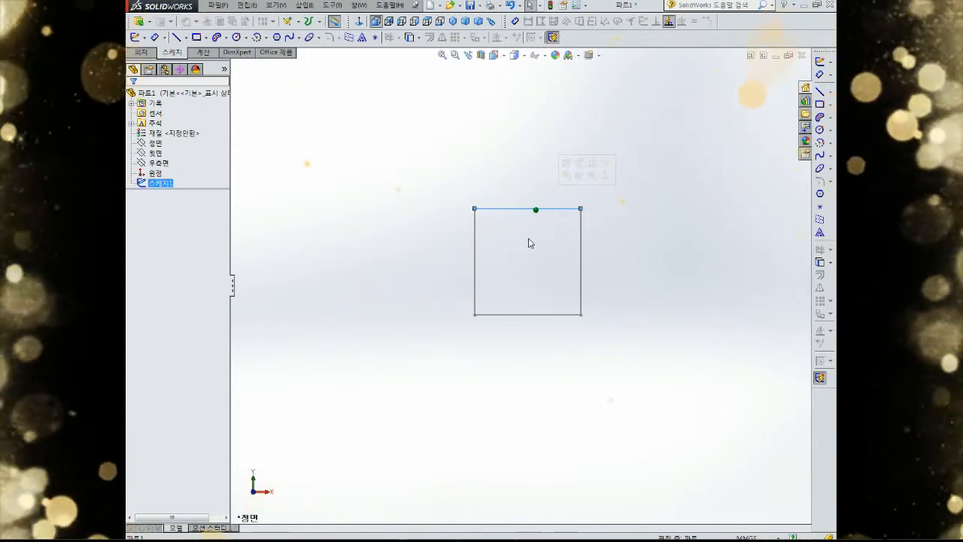
pyautogui.click(528, 242)
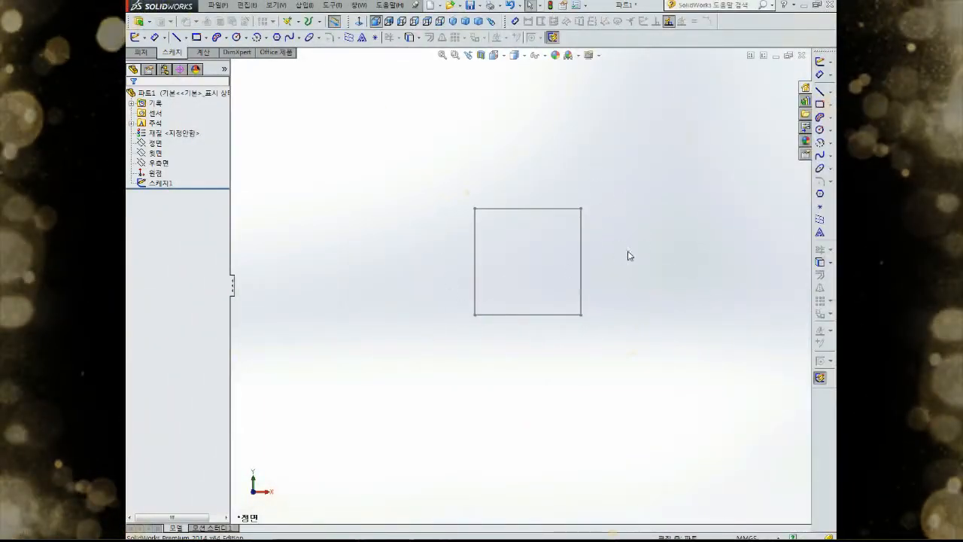
pyautogui.click(548, 209)
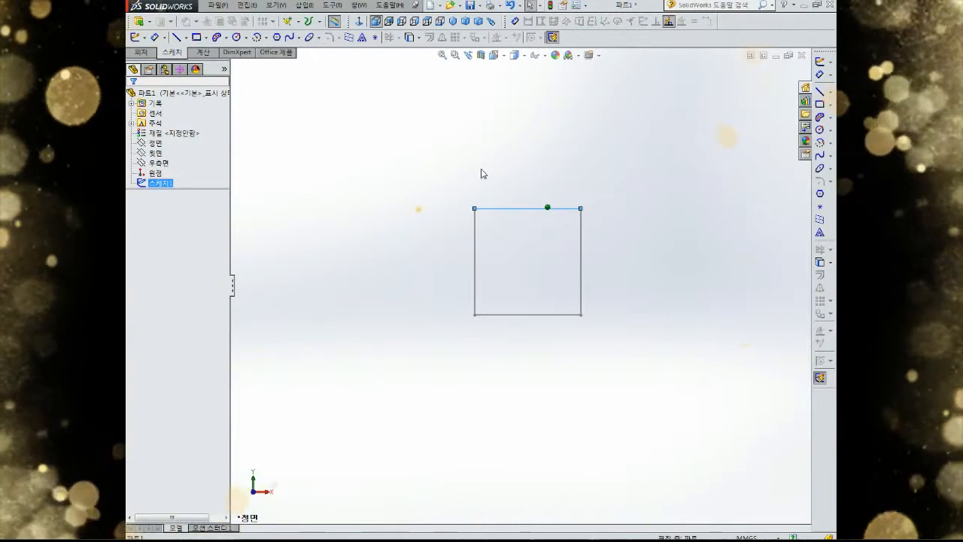
pyautogui.click(491, 167)
pyautogui.click(524, 210)
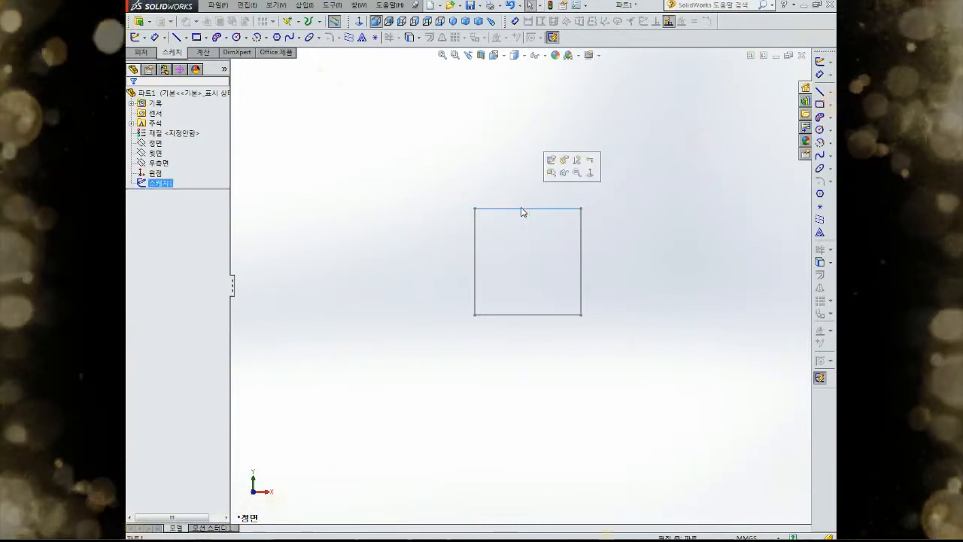
pyautogui.click(672, 177)
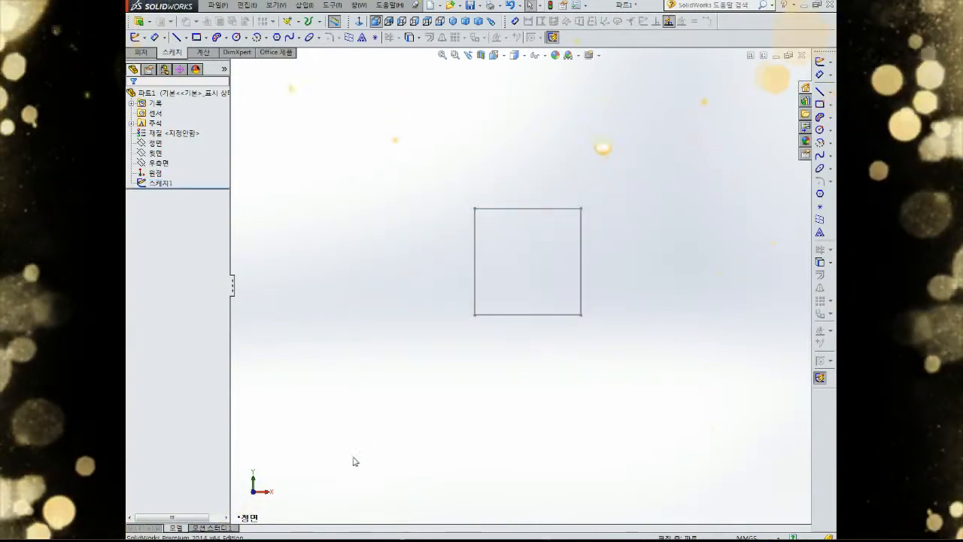
pyautogui.click(501, 316)
pyautogui.click(475, 265)
pyautogui.click(513, 156)
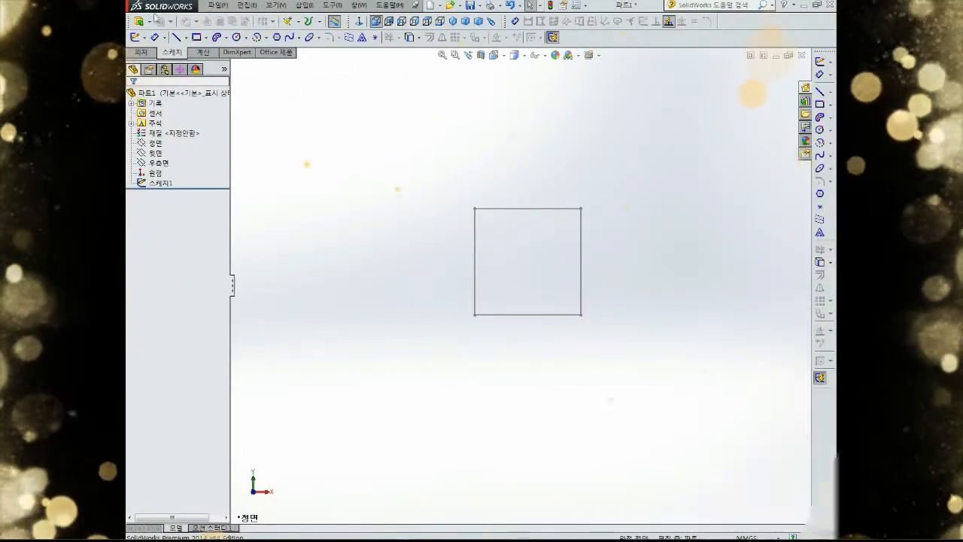
# Dock the Features toolbar vertically beside the feature tree, and pull it out as a floating toolbar over the graphics area.
pyautogui.moveTo(130, 21); pyautogui.dragTo(129, 81)
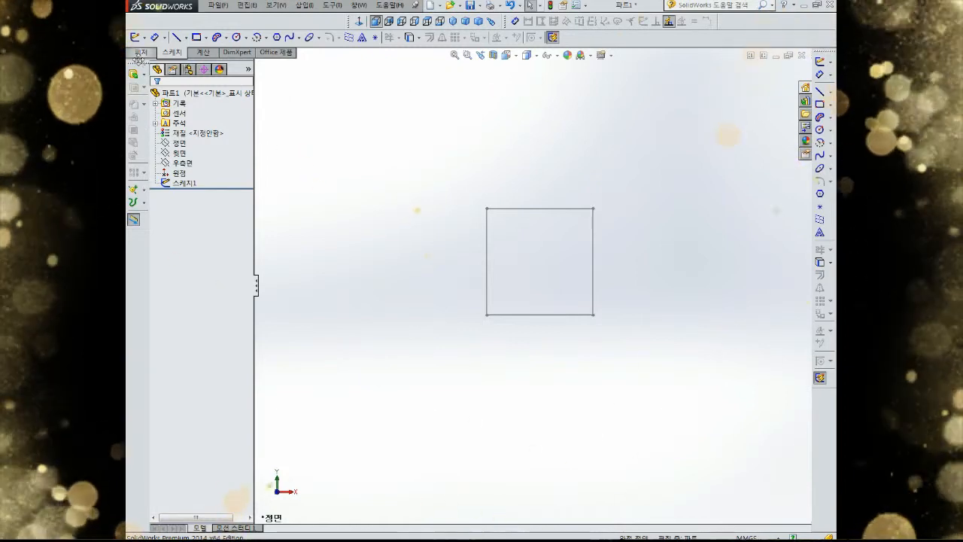
pyautogui.moveTo(138, 60); pyautogui.dragTo(357, 92)
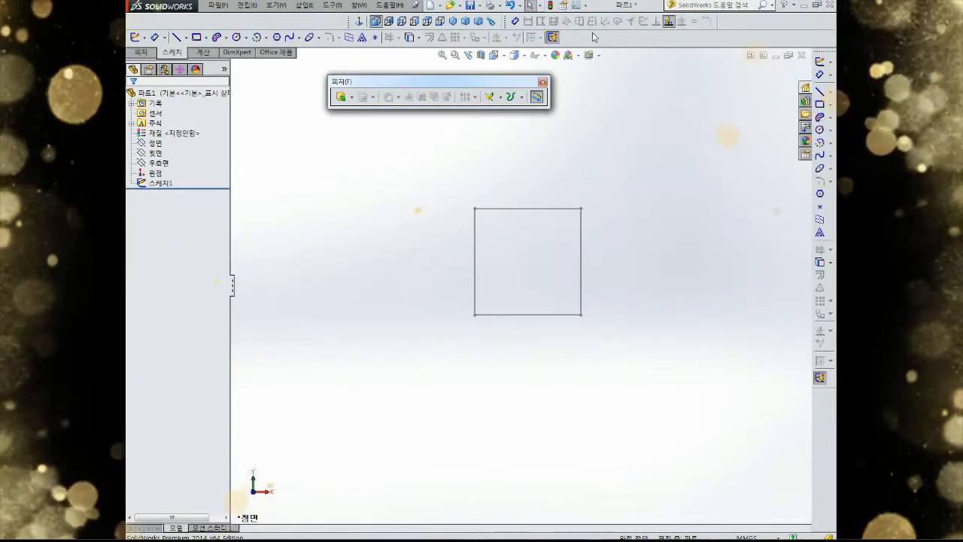
# Turn the Features toolbar (피처) off and on again, and dock it in the same row as the Sketch toolbar.
pyautogui.rightClick(635, 42)
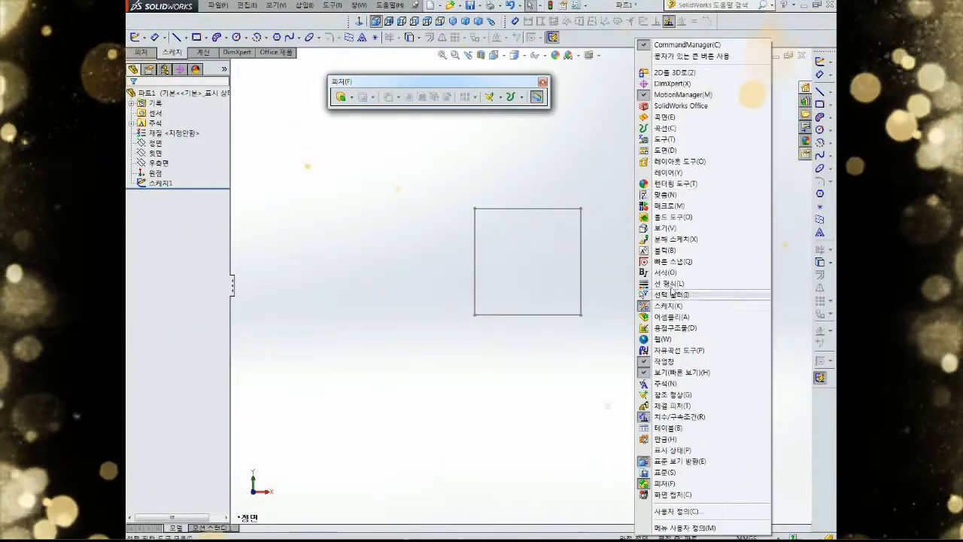
pyautogui.click(647, 484)
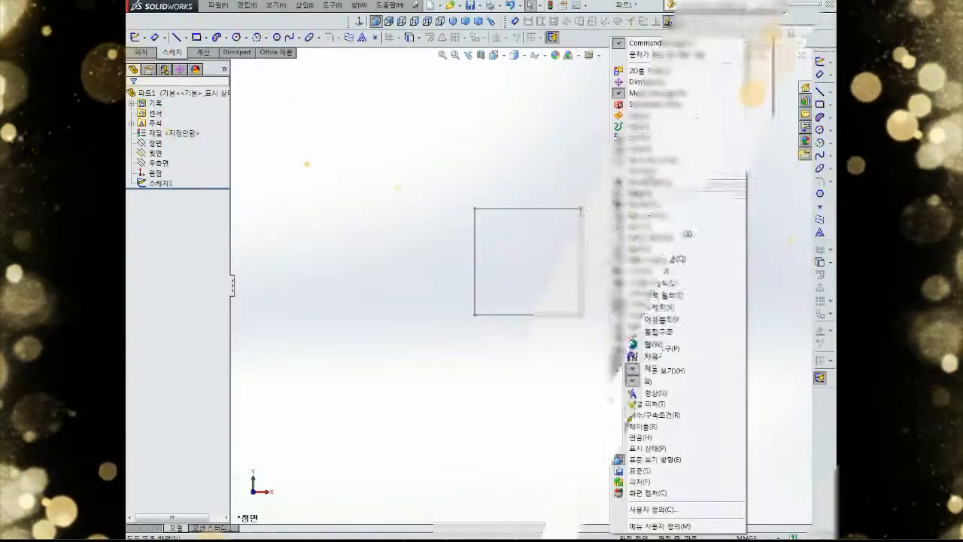
pyautogui.click(645, 483)
pyautogui.moveTo(409, 88); pyautogui.dragTo(423, 34)
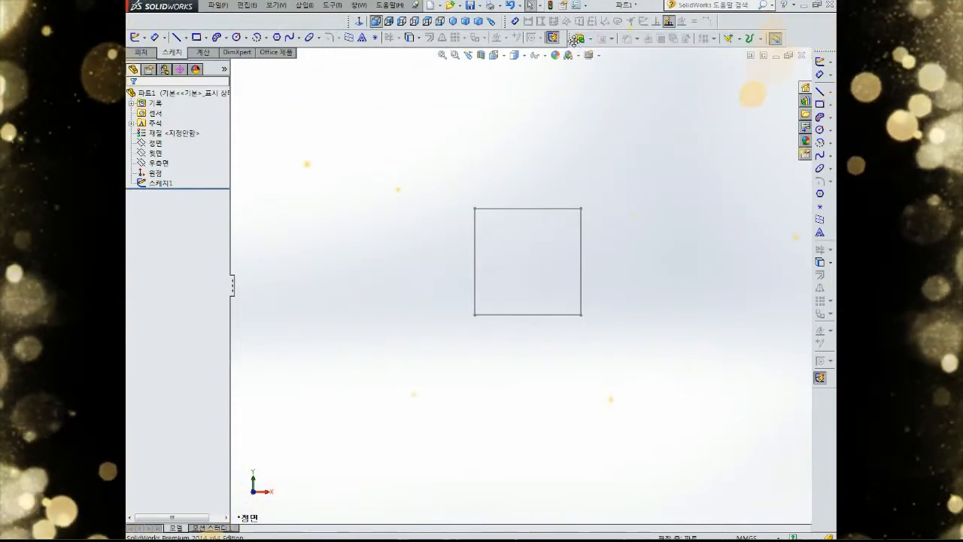
# Dock the Features toolbar at the start of the row above the Sketch toolbar, ahead of the standard views.
pyautogui.moveTo(572, 39); pyautogui.dragTo(156, 29)
pyautogui.moveTo(148, 19)
pyautogui.mouseDown()
pyautogui.moveTo(134, 11)
pyautogui.moveTo(137, 23)
pyautogui.mouseUp()
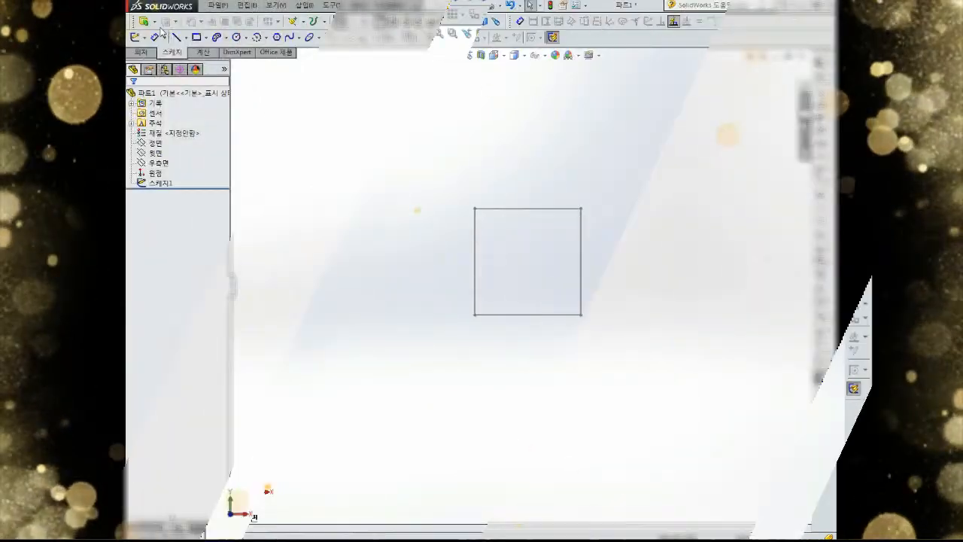
pyautogui.moveTo(133, 21); pyautogui.dragTo(128, 21)
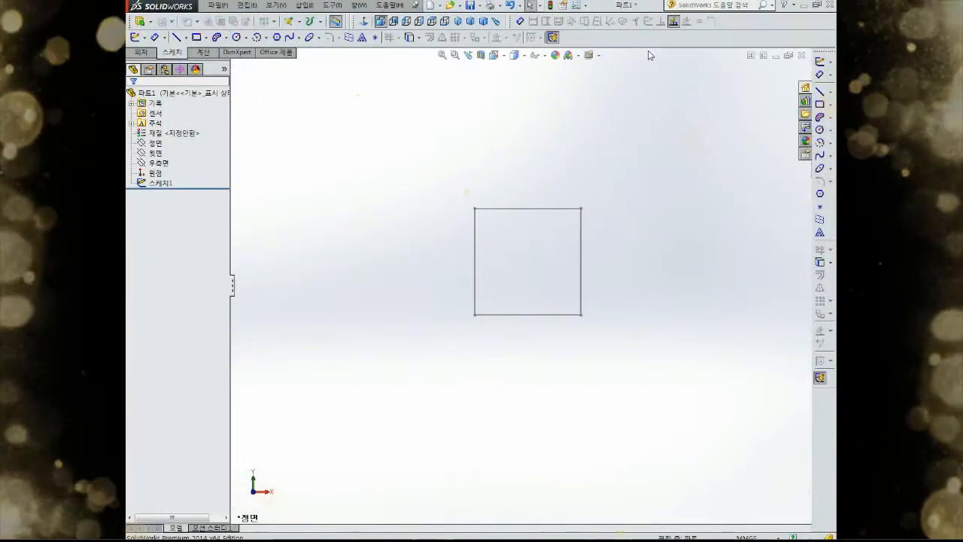
# Switch the CommandManager to large buttons with text (문자가 있는 큰 버튼 사용) and back to small icons, twice.
pyautogui.rightClick(606, 37)
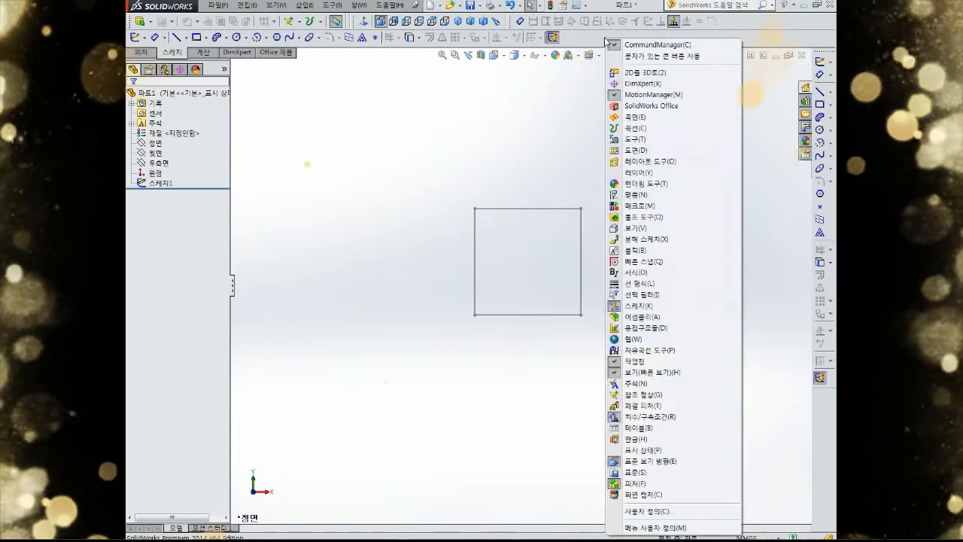
pyautogui.click(632, 60)
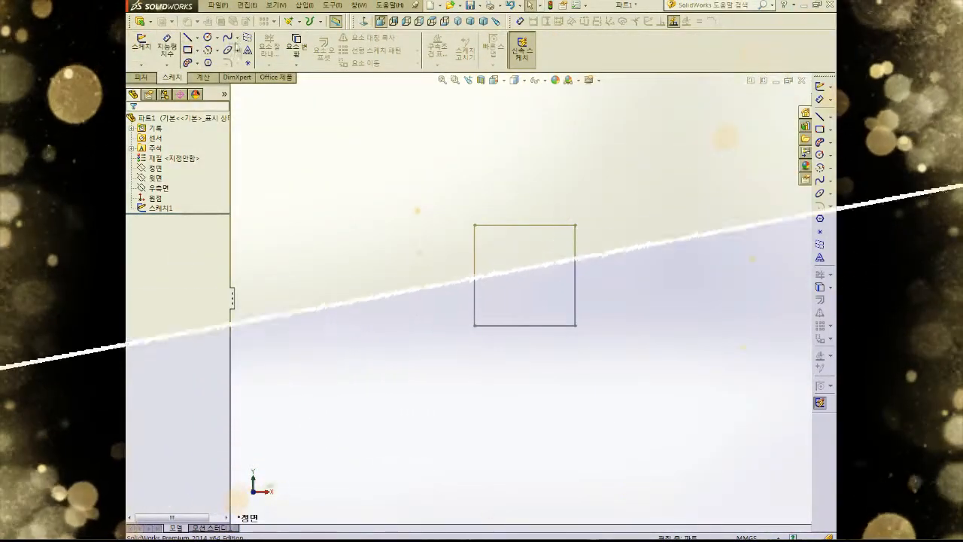
pyautogui.rightClick(620, 48)
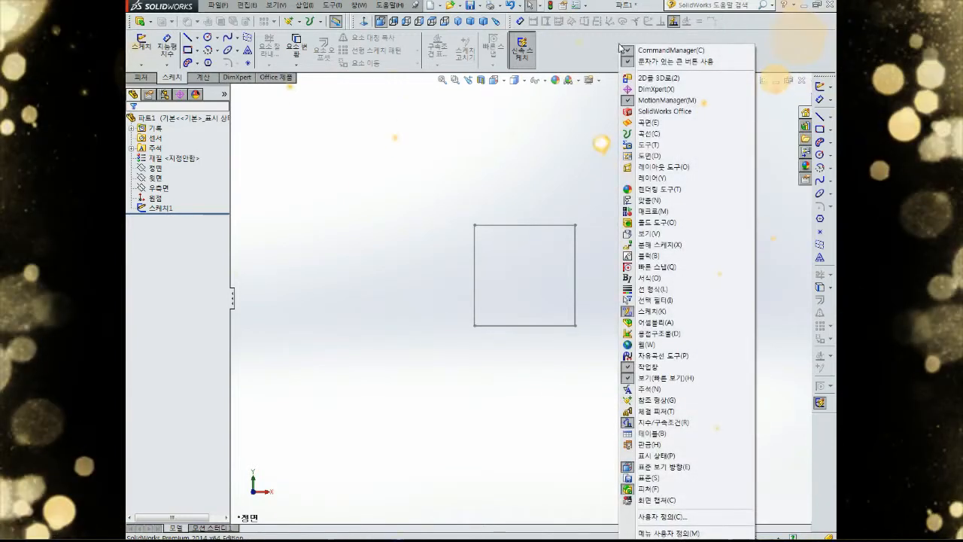
pyautogui.click(664, 69)
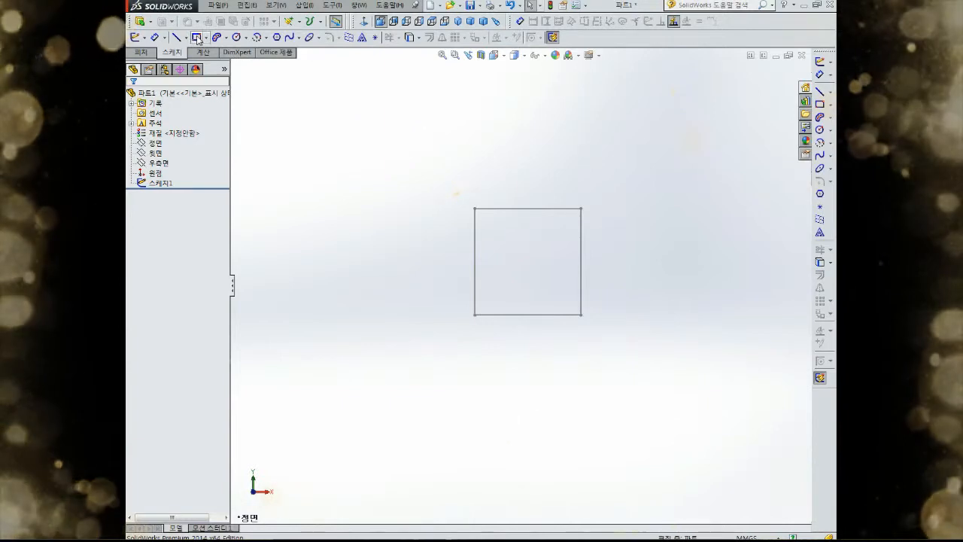
pyautogui.rightClick(594, 41)
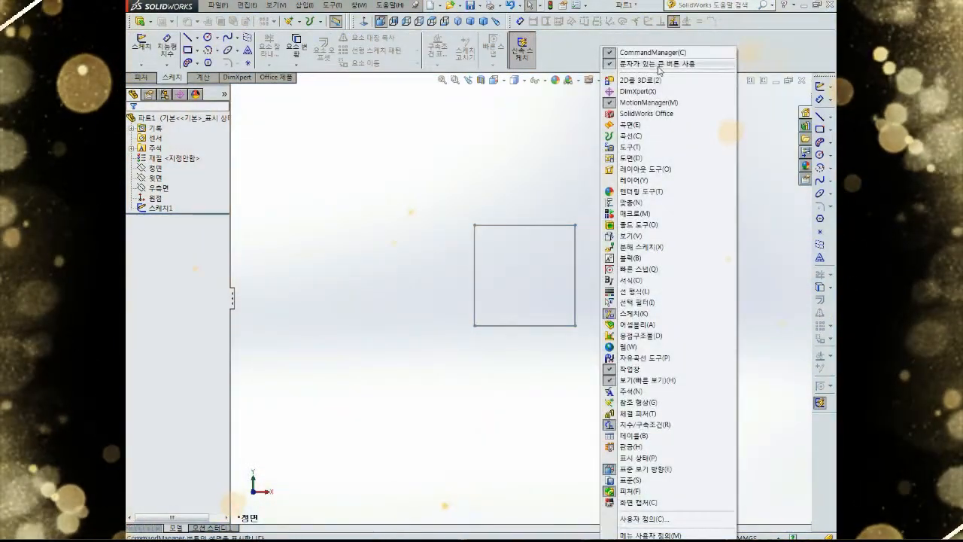
pyautogui.click(649, 58)
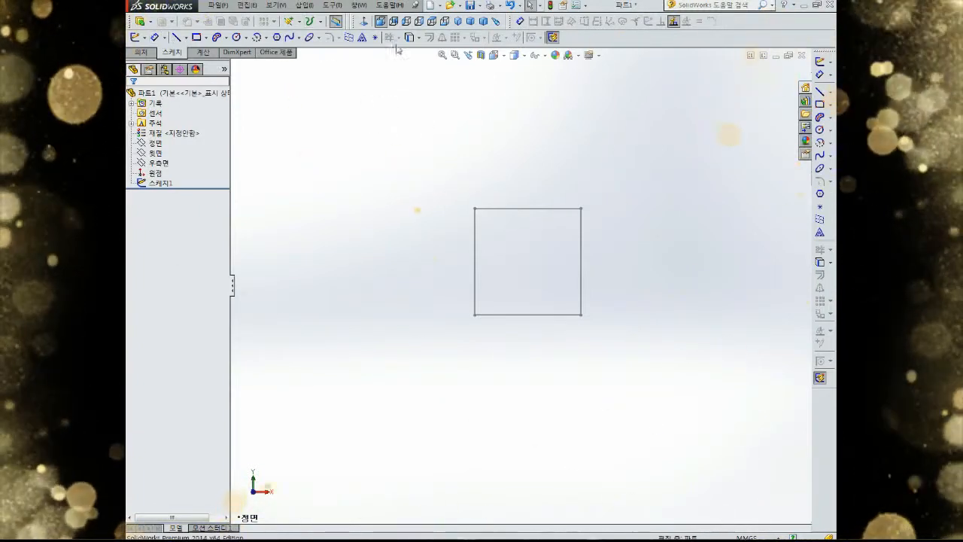
# View the square sketch from the top, front and isometric orientations, and orbit it to a tilted angle.
pyautogui.moveTo(495, 170)
pyautogui.mouseDown(button='middle')
pyautogui.moveTo(535, 116)
pyautogui.moveTo(449, 135)
pyautogui.moveTo(441, 200)
pyautogui.moveTo(469, 238)
pyautogui.moveTo(432, 258)
pyautogui.moveTo(477, 201)
pyautogui.moveTo(584, 243)
pyautogui.moveTo(543, 276)
pyautogui.moveTo(473, 238)
pyautogui.moveTo(462, 179)
pyautogui.moveTo(493, 292)
pyautogui.moveTo(552, 221)
pyautogui.moveTo(553, 263)
pyautogui.moveTo(600, 176)
pyautogui.mouseUp(button='middle')
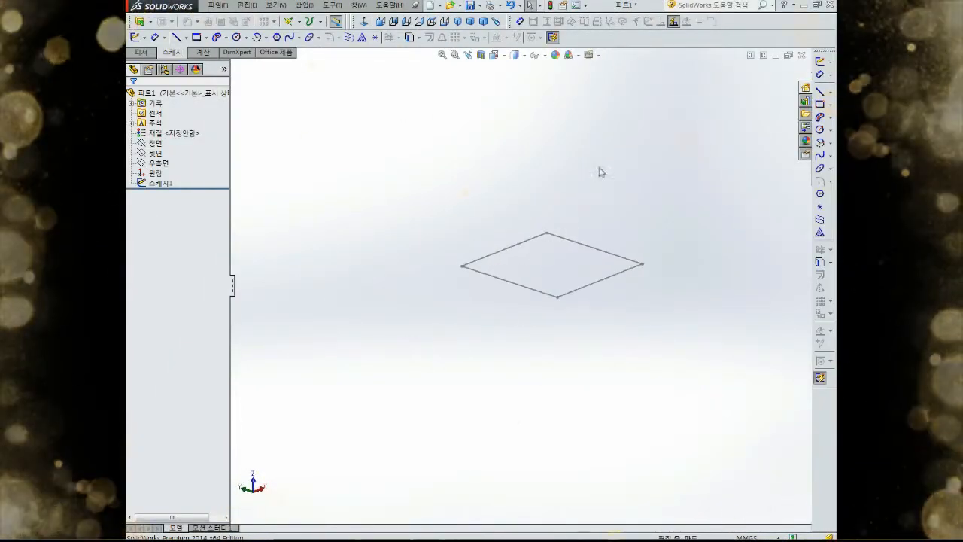
pyautogui.click(495, 55)
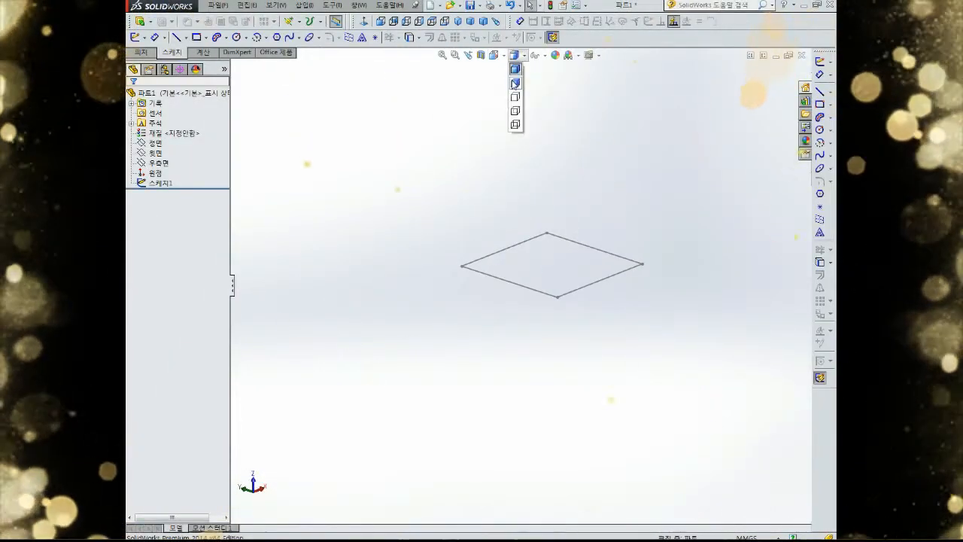
pyautogui.click(508, 82)
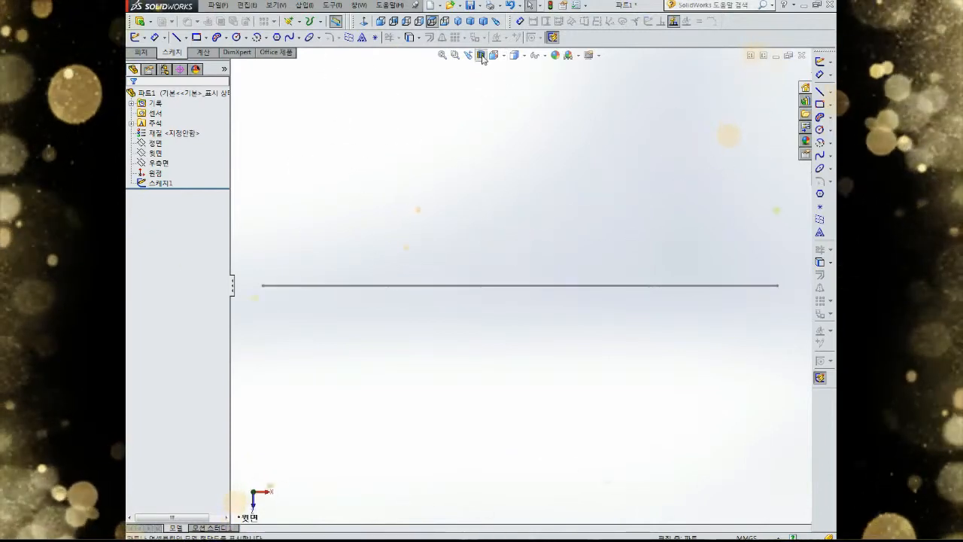
pyautogui.click(495, 55)
pyautogui.click(509, 103)
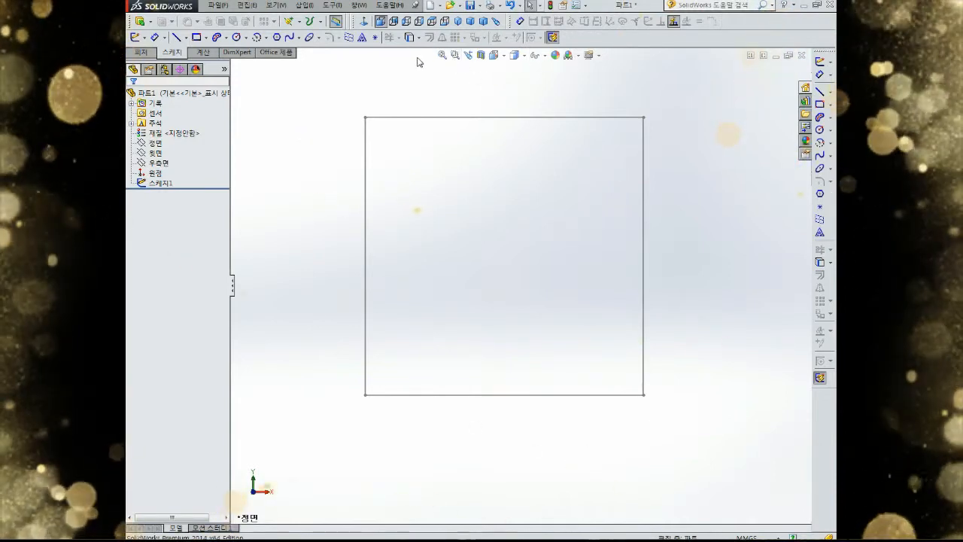
pyautogui.moveTo(352, 26); pyautogui.dragTo(380, 21)
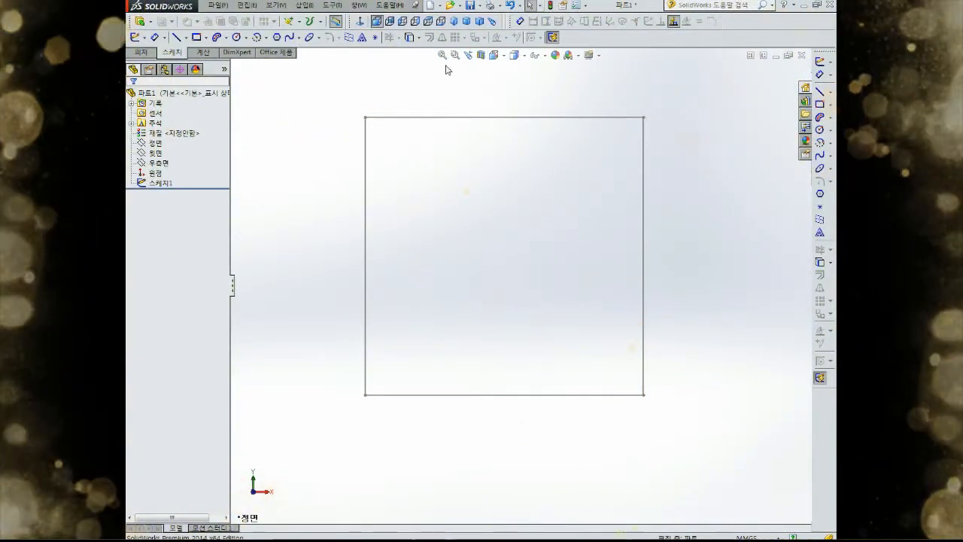
pyautogui.click(503, 57)
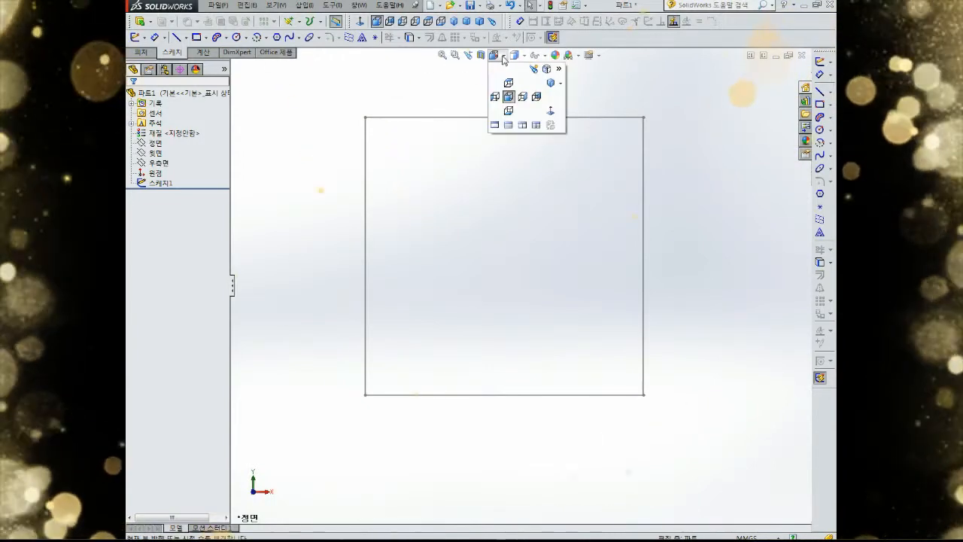
pyautogui.click(552, 83)
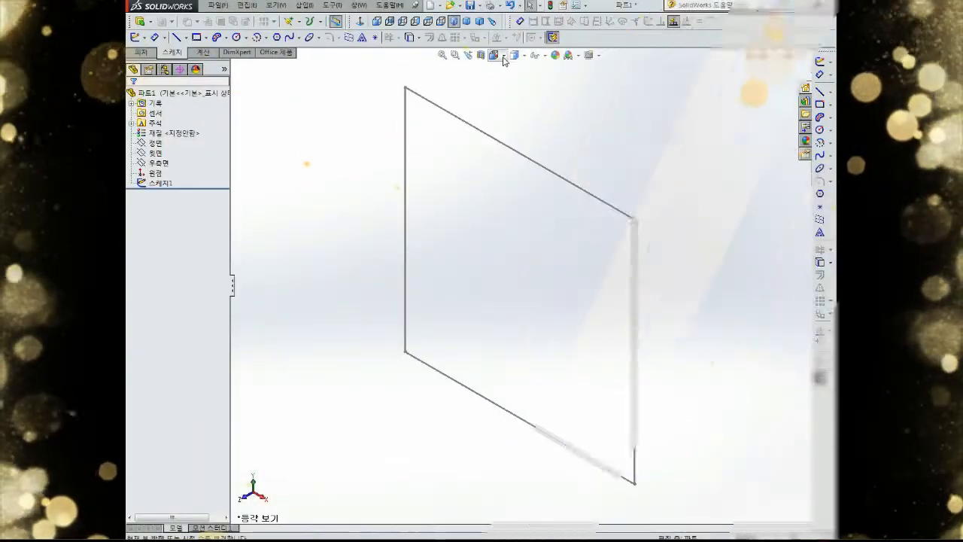
pyautogui.click(494, 54)
pyautogui.click(509, 96)
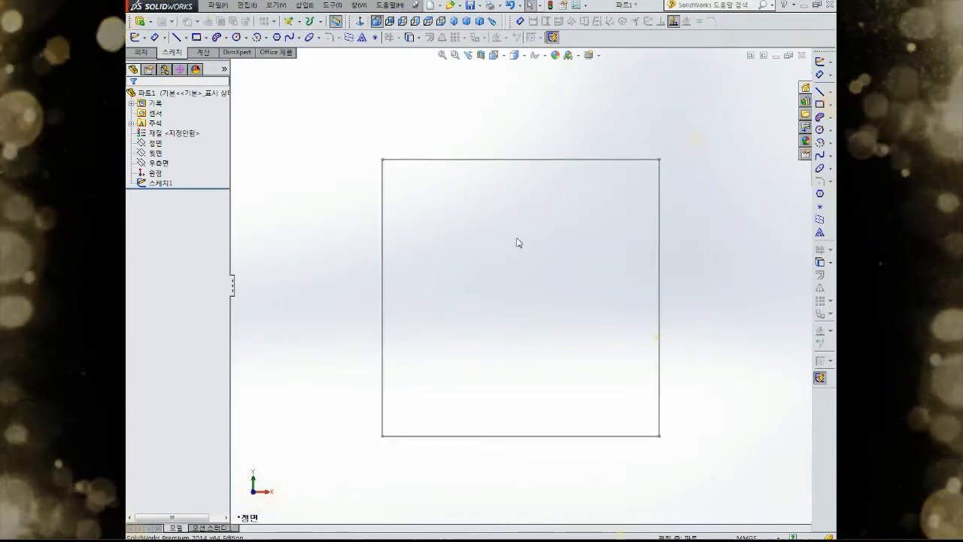
pyautogui.moveTo(497, 286)
pyautogui.mouseDown(button='middle')
pyautogui.moveTo(550, 236)
pyautogui.moveTo(554, 264)
pyautogui.moveTo(582, 270)
pyautogui.moveTo(487, 228)
pyautogui.moveTo(486, 278)
pyautogui.moveTo(524, 243)
pyautogui.moveTo(449, 258)
pyautogui.moveTo(431, 247)
pyautogui.moveTo(453, 249)
pyautogui.mouseUp(button='middle')
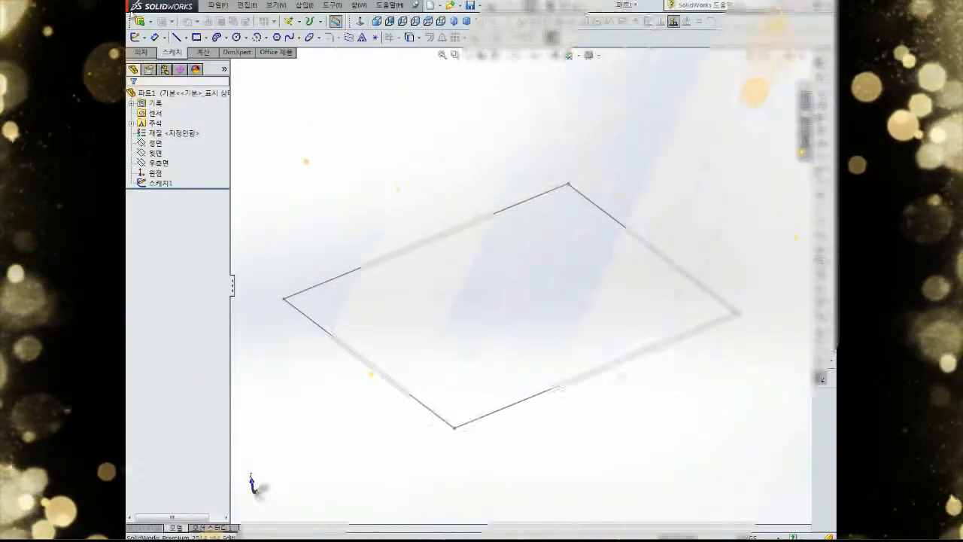
# Dock the Features toolbar (피처) vertically beside the feature tree, and pull it out to float over the graphics area.
pyautogui.moveTo(130, 21); pyautogui.dragTo(319, 94)
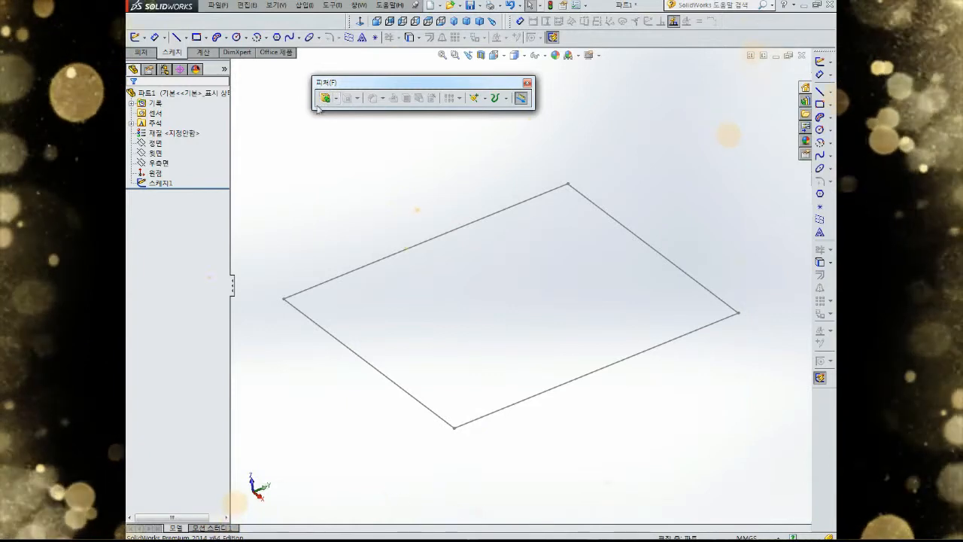
pyautogui.moveTo(358, 94); pyautogui.dragTo(128, 190)
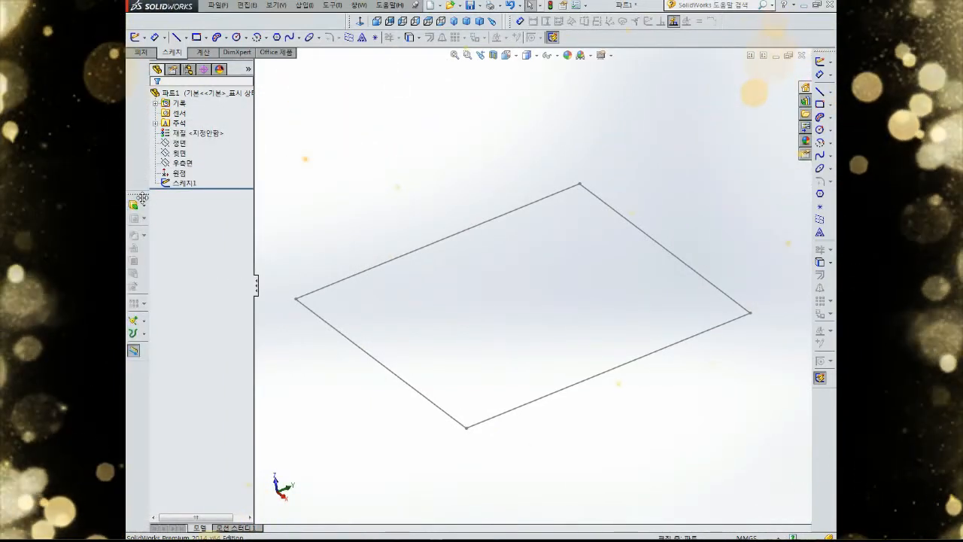
pyautogui.moveTo(139, 198); pyautogui.dragTo(334, 101)
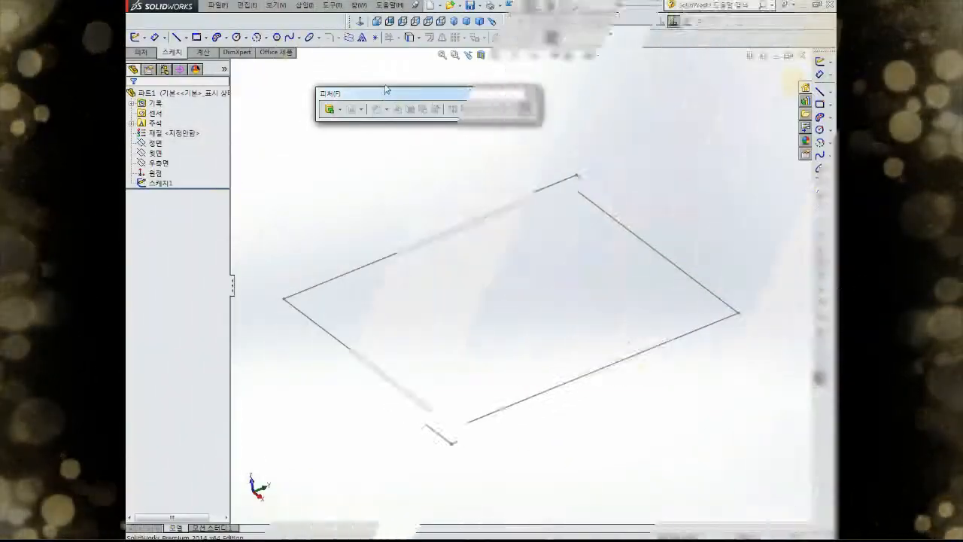
pyautogui.moveTo(385, 90); pyautogui.dragTo(382, 58)
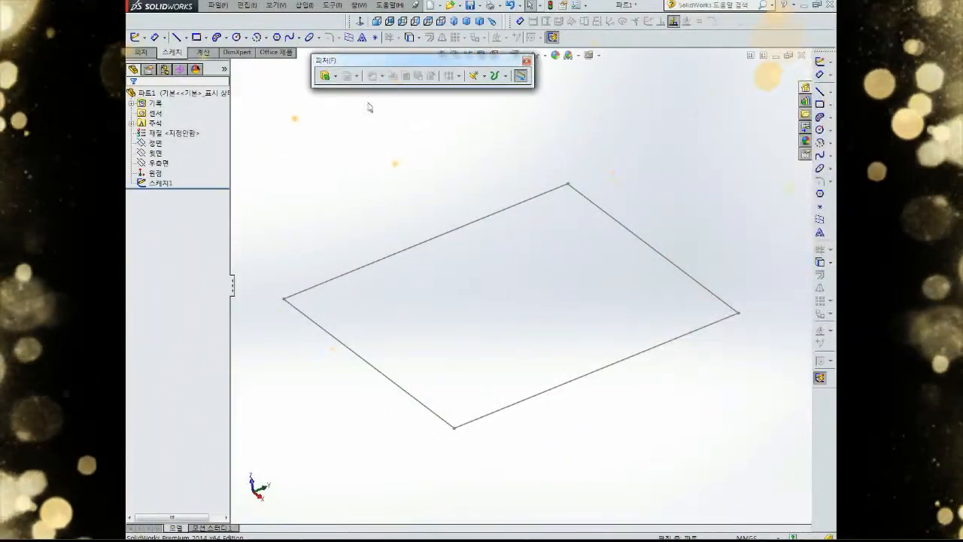
# Start a boss extrude using the square sketch as its profile.
pyautogui.click(324, 76)
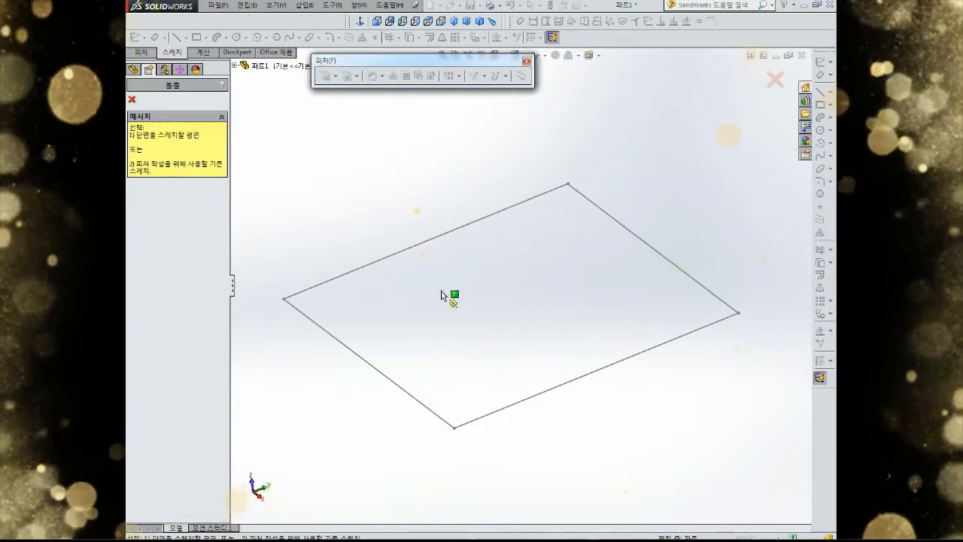
pyautogui.click(444, 239)
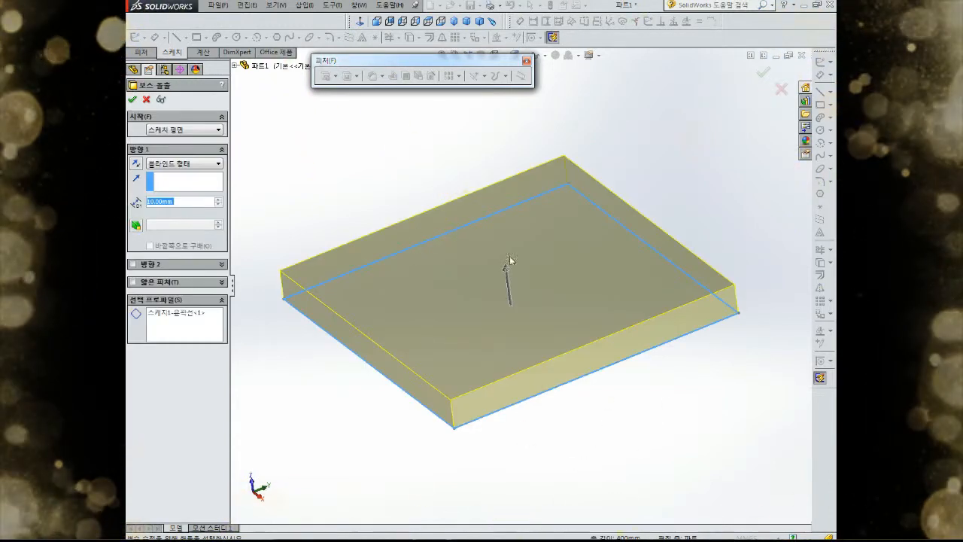
pyautogui.moveTo(507, 279); pyautogui.dragTo(507, 230, button='middle')
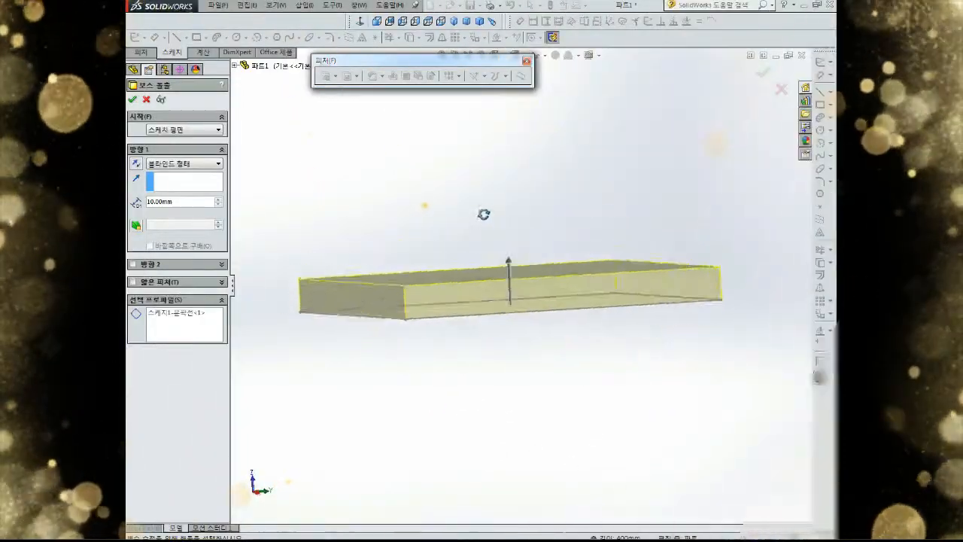
pyautogui.moveTo(483, 215)
pyautogui.mouseDown(button='middle')
pyautogui.moveTo(471, 206)
pyautogui.moveTo(492, 223)
pyautogui.mouseUp(button='middle')
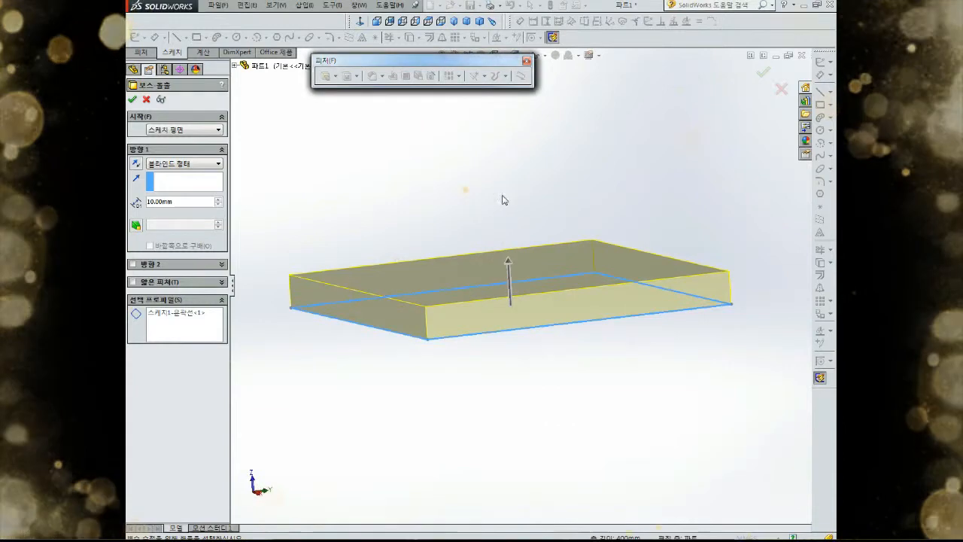
pyautogui.moveTo(501, 232); pyautogui.dragTo(505, 294, button='middle')
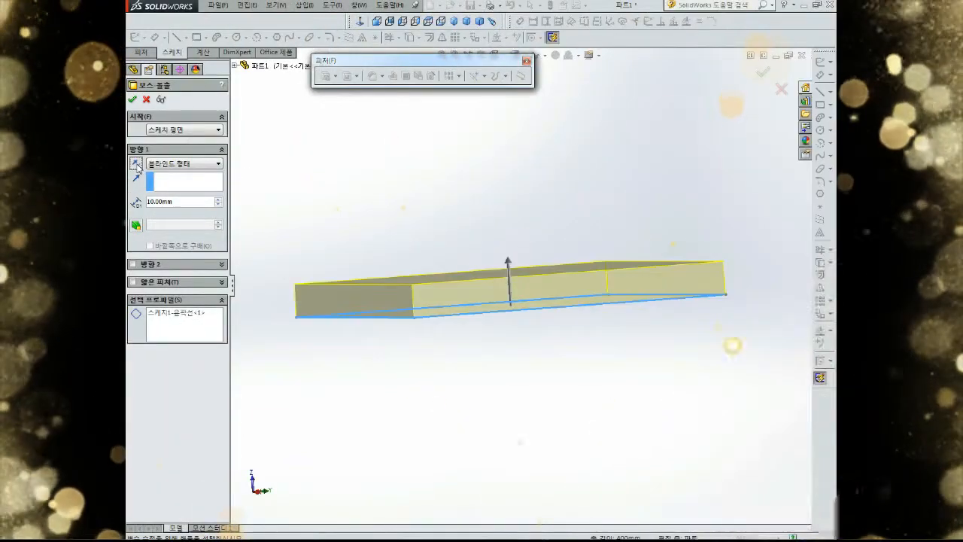
# Flip the extrusion to the opposite side of the sketch plane and back.
pyautogui.click(136, 163)
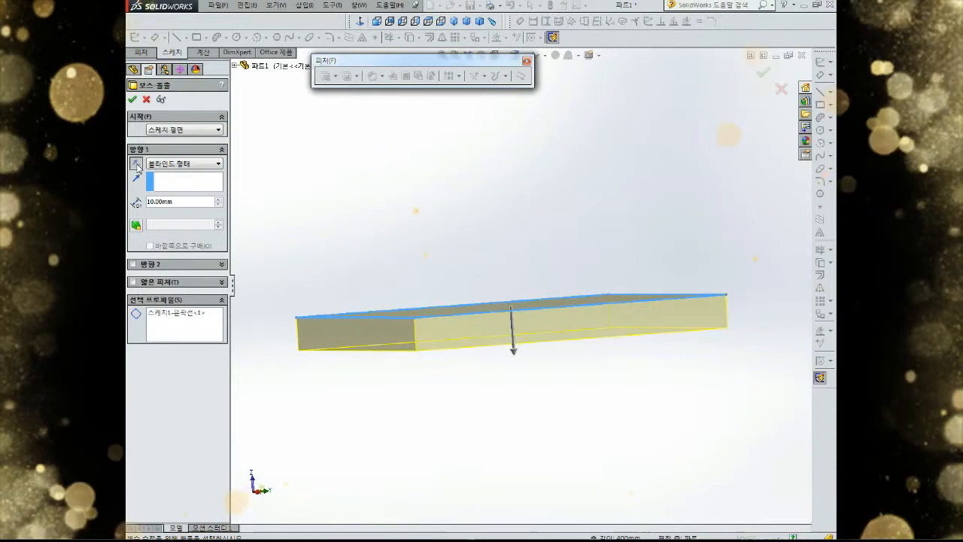
pyautogui.click(136, 163)
pyautogui.click(136, 163)
pyautogui.click(136, 164)
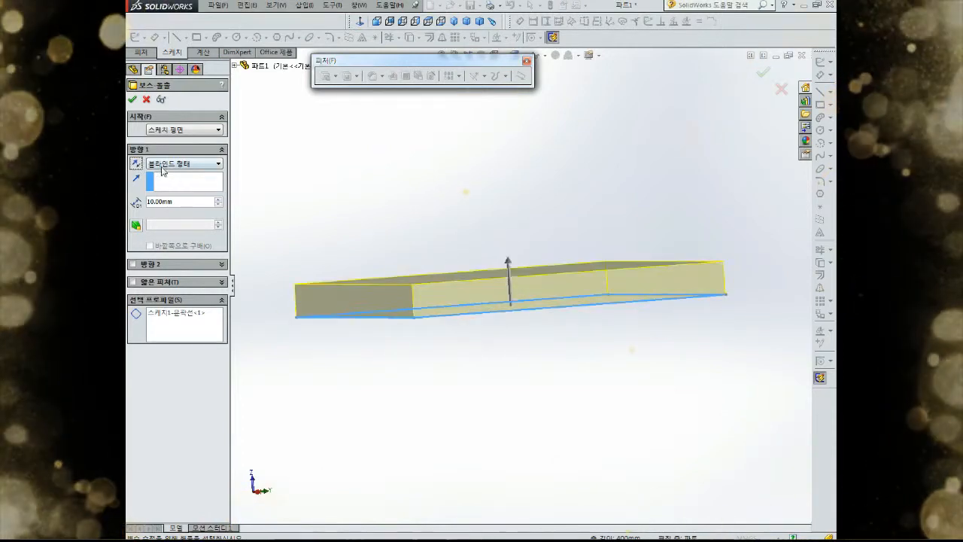
# Set the blind extrusion depth to 50 mm, and increase it to 100 mm.
pyautogui.moveTo(183, 203); pyautogui.dragTo(127, 215)
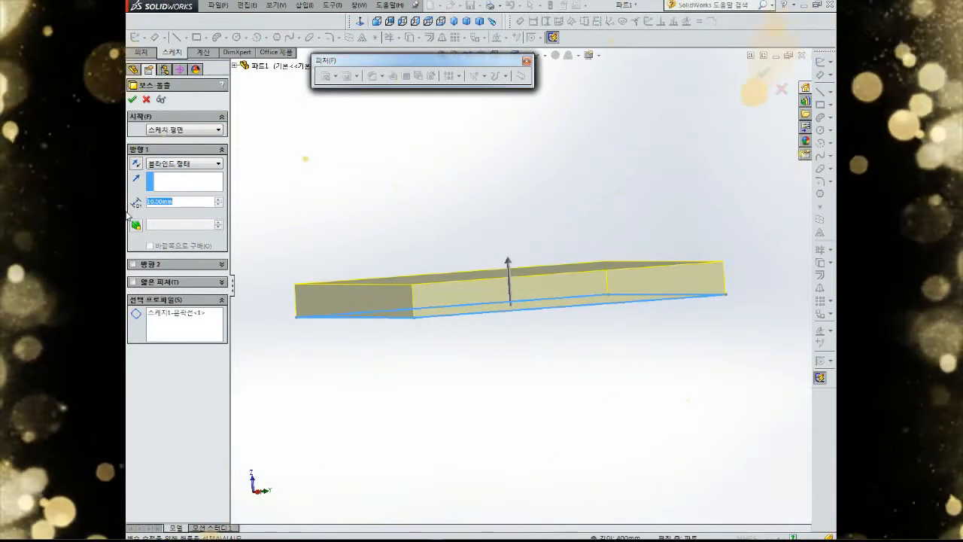
pyautogui.write('50')
pyautogui.press('Return')
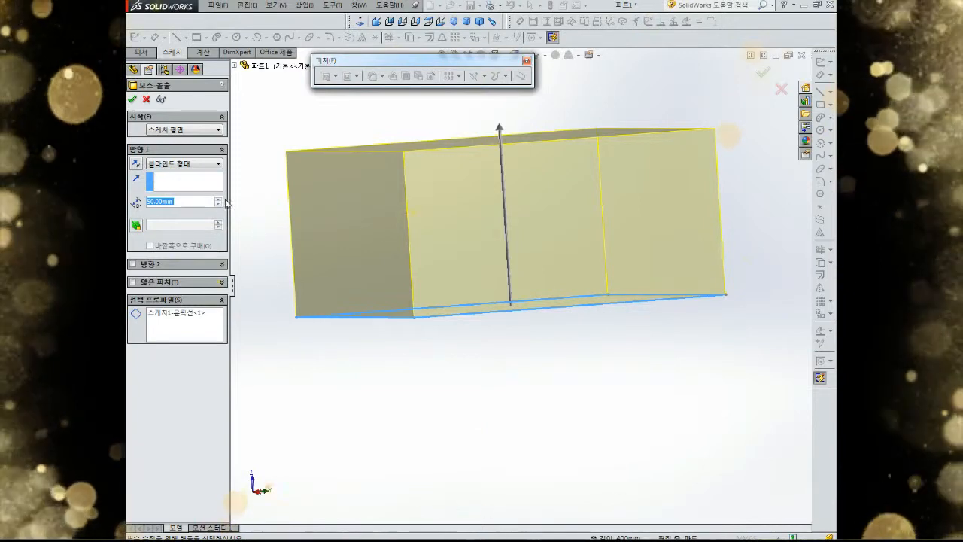
pyautogui.write('100')
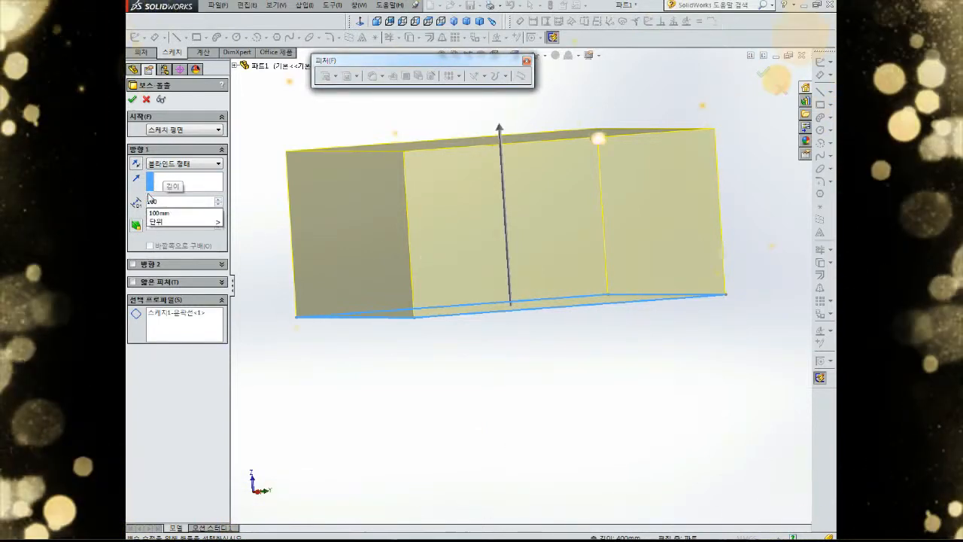
pyautogui.press('Return')
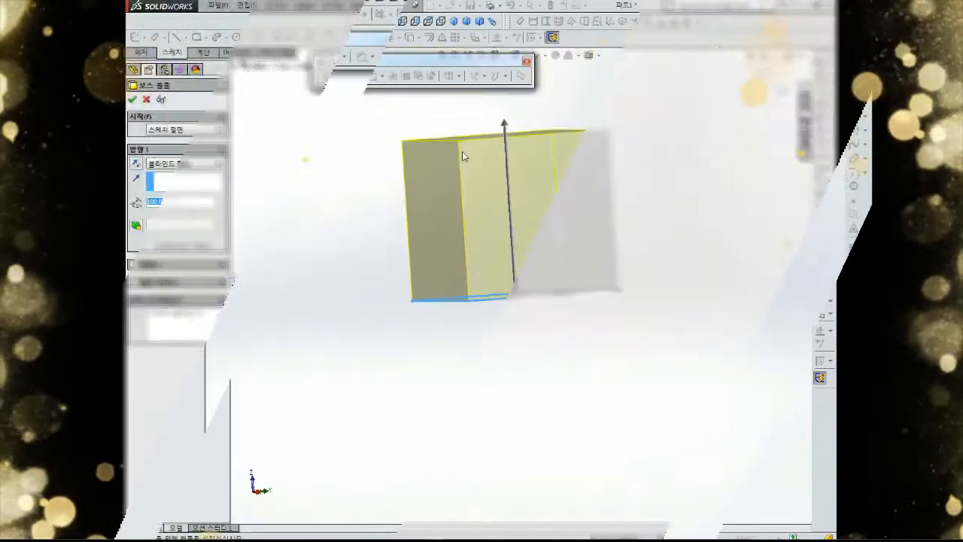
# Toggle the direction of the 100 mm extrusion several times, leaving it reversed below the sketch plane.
pyautogui.moveTo(461, 151); pyautogui.dragTo(499, 178, button='middle')
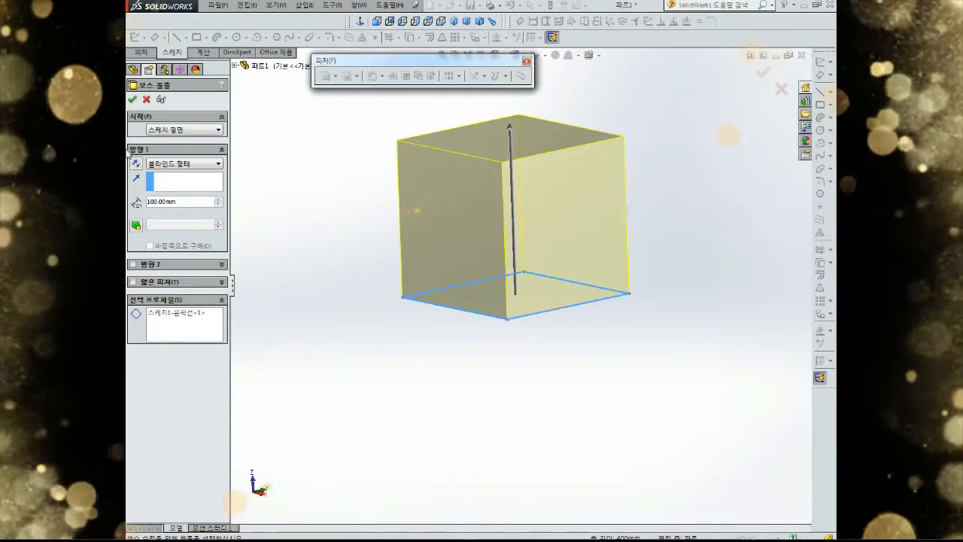
pyautogui.click(136, 163)
pyautogui.click(136, 164)
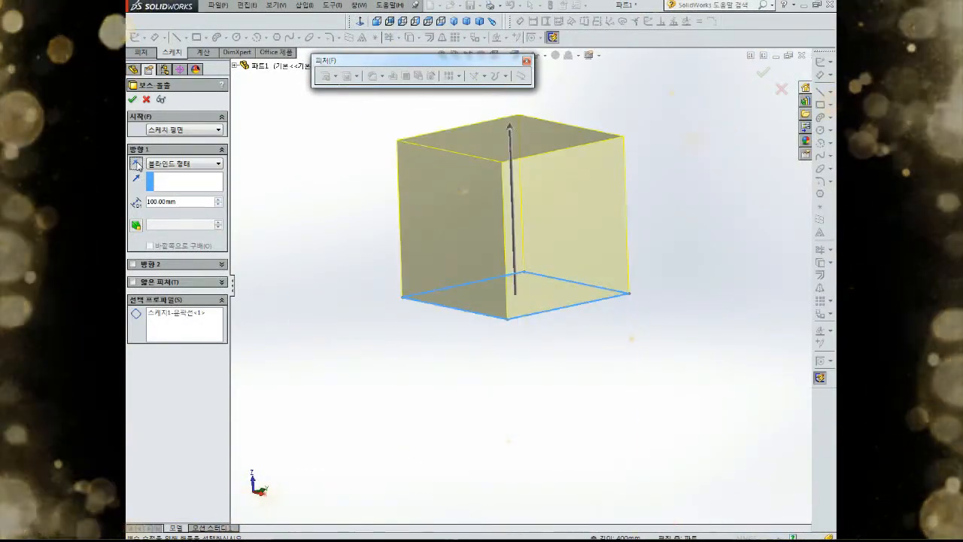
pyautogui.click(136, 163)
pyautogui.click(137, 163)
pyautogui.click(137, 163)
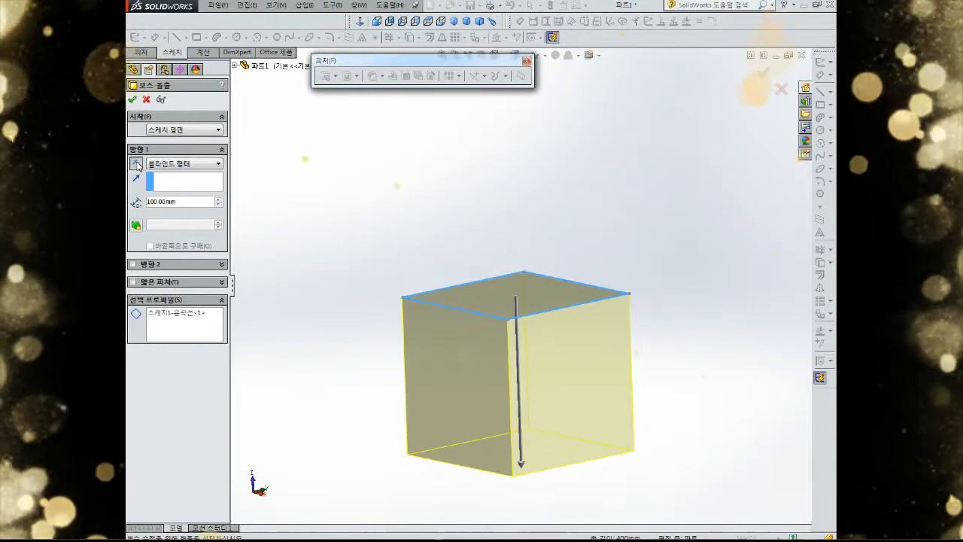
# Reverse the 100 mm extrusion so that it extends above the sketch plane.
pyautogui.click(136, 164)
pyautogui.moveTo(540, 279); pyautogui.dragTo(602, 228, button='middle')
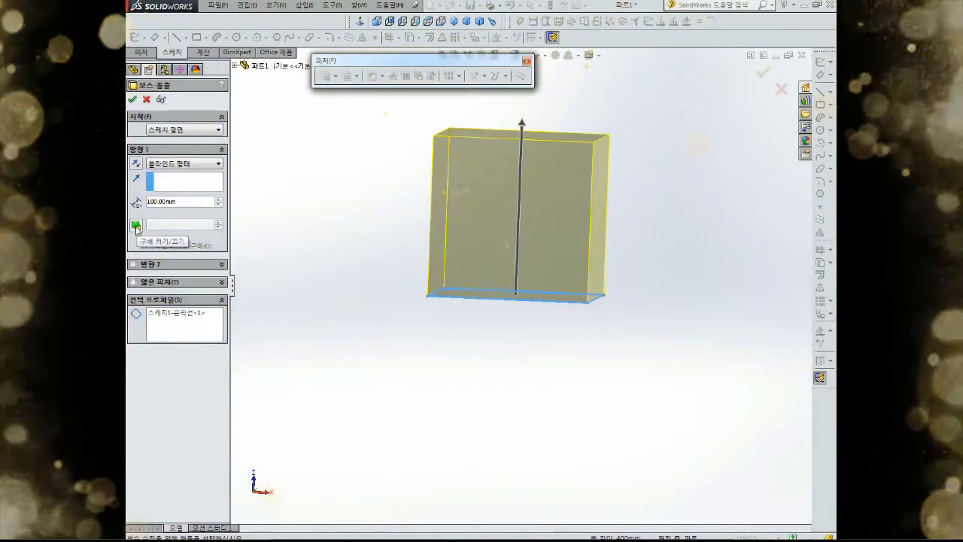
# Turn on draft for the extrusion's first direction and set the draft angle to 10°.
pyautogui.click(137, 225)
pyautogui.moveTo(406, 220); pyautogui.dragTo(410, 200, button='middle')
pyautogui.doubleClick(181, 224)
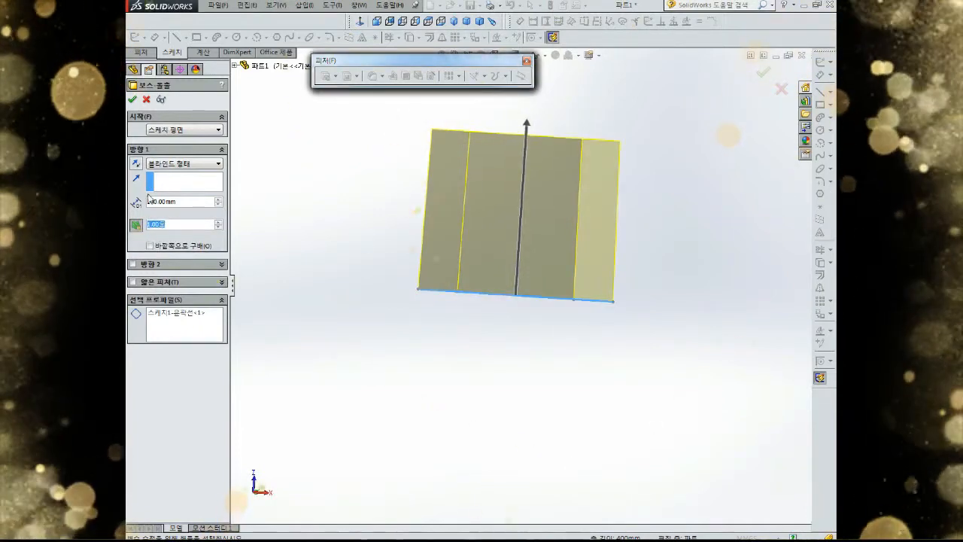
pyautogui.write('10')
pyautogui.press('Return')
pyautogui.moveTo(410, 187); pyautogui.dragTo(382, 208, button='middle')
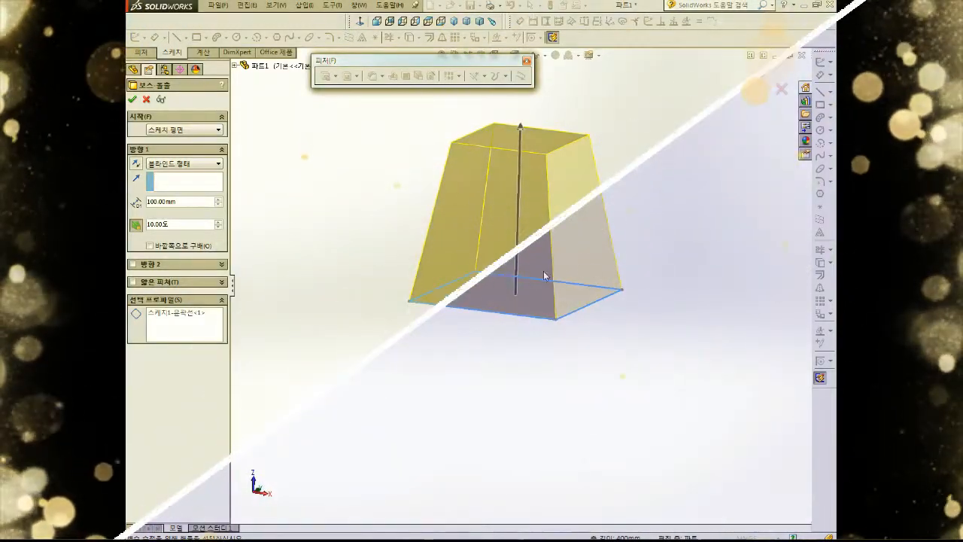
pyautogui.moveTo(535, 219)
pyautogui.mouseDown(button='middle')
pyautogui.moveTo(520, 217)
pyautogui.moveTo(531, 221)
pyautogui.mouseUp(button='middle')
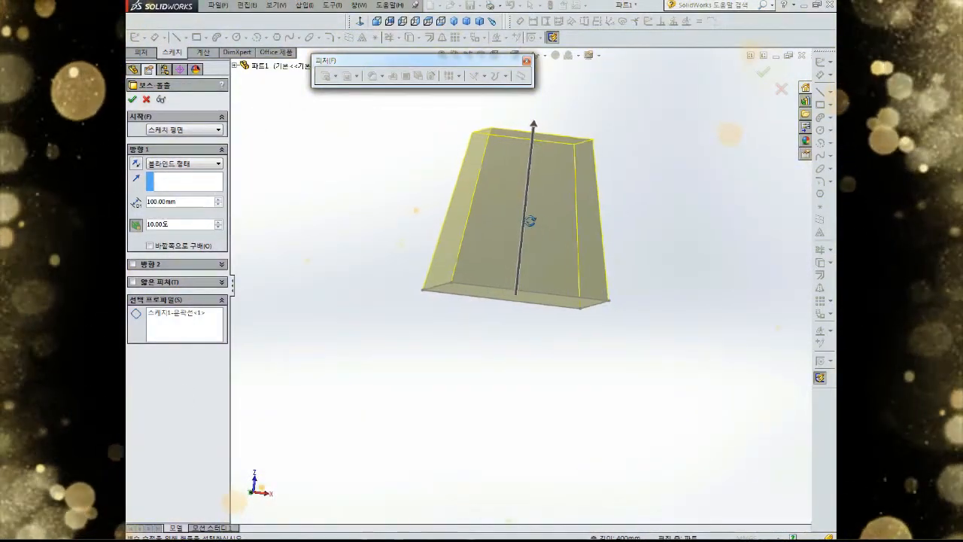
# Toggle the outward draft option of the first direction several times, leaving the draft inward.
pyautogui.click(170, 247)
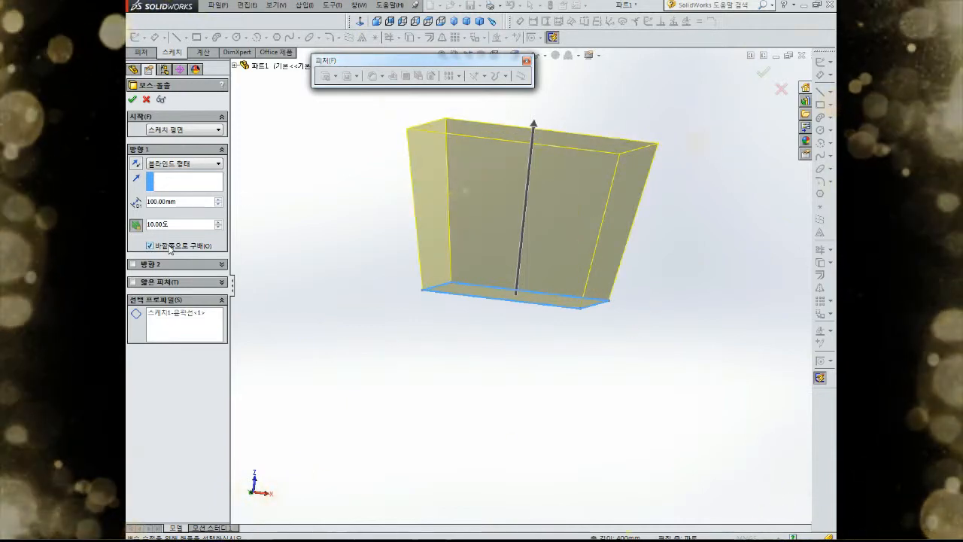
pyautogui.click(170, 247)
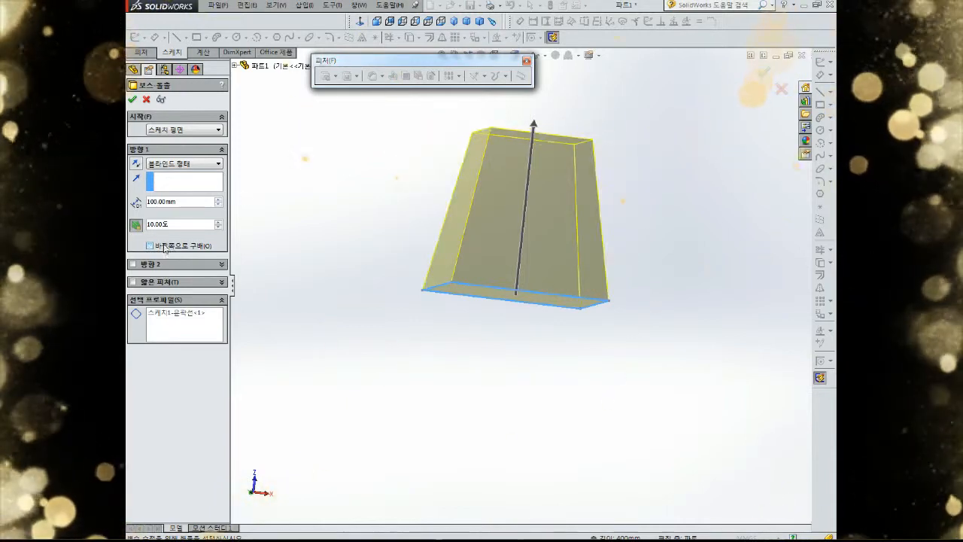
pyautogui.click(174, 249)
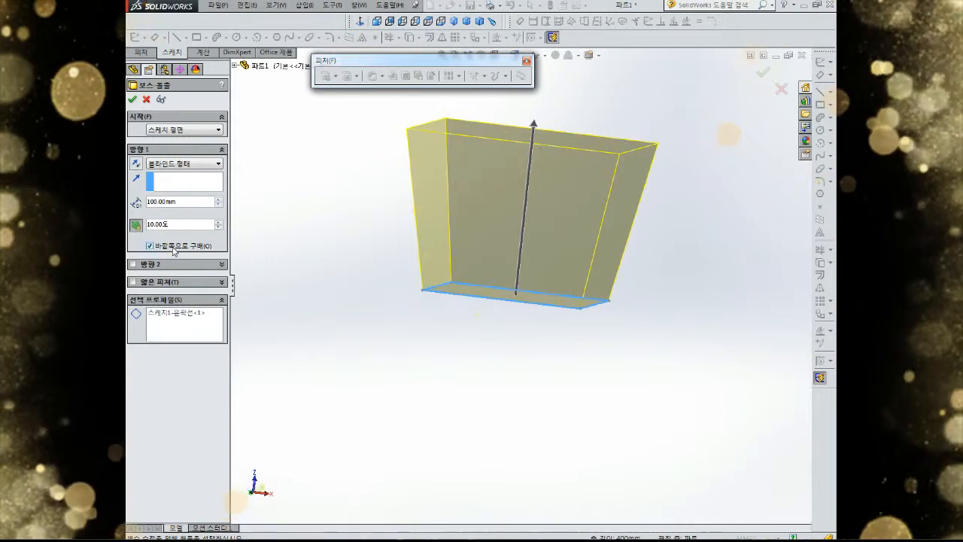
pyautogui.click(174, 250)
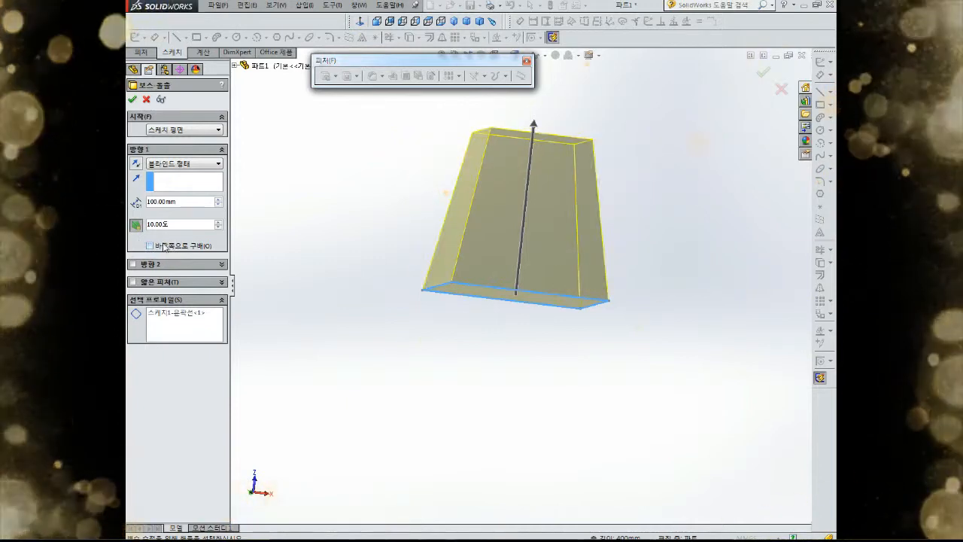
pyautogui.click(164, 247)
pyautogui.click(164, 247)
pyautogui.moveTo(458, 272); pyautogui.dragTo(486, 158, button='middle')
pyautogui.moveTo(488, 224); pyautogui.dragTo(471, 212, button='middle')
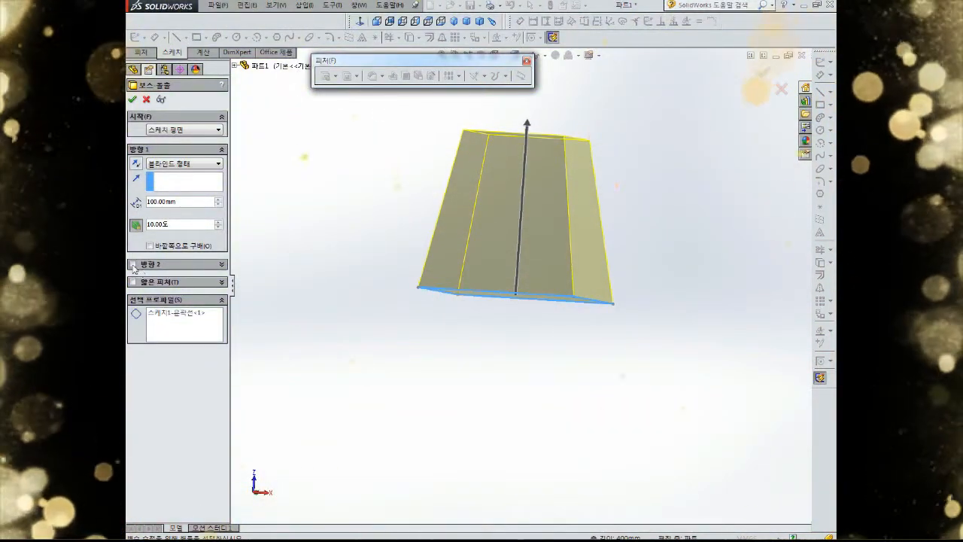
# Enable the second extrusion direction and set its blind depth to 100 mm.
pyautogui.click(133, 264)
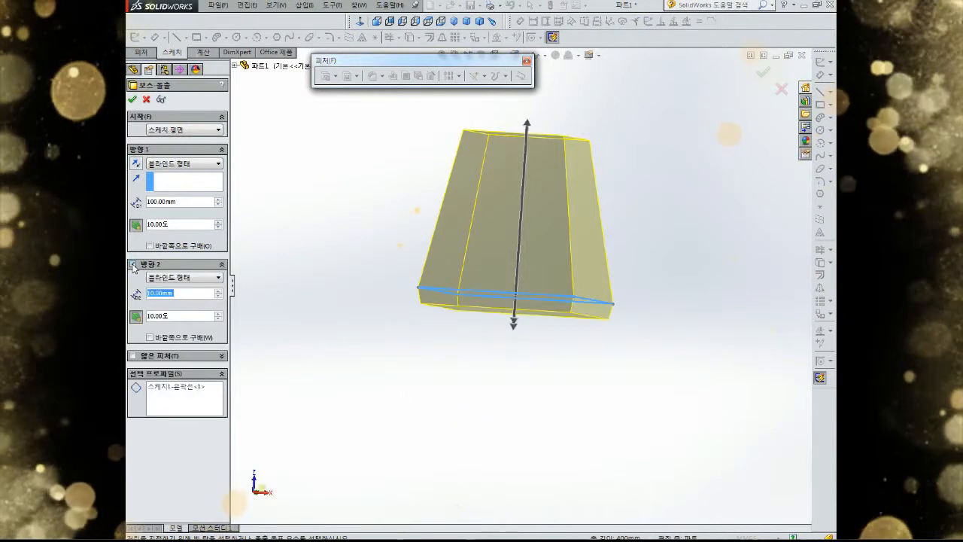
pyautogui.moveTo(421, 353)
pyautogui.mouseDown(button='middle')
pyautogui.moveTo(424, 342)
pyautogui.moveTo(415, 346)
pyautogui.mouseUp(button='middle')
pyautogui.moveTo(437, 314); pyautogui.dragTo(438, 307, button='middle')
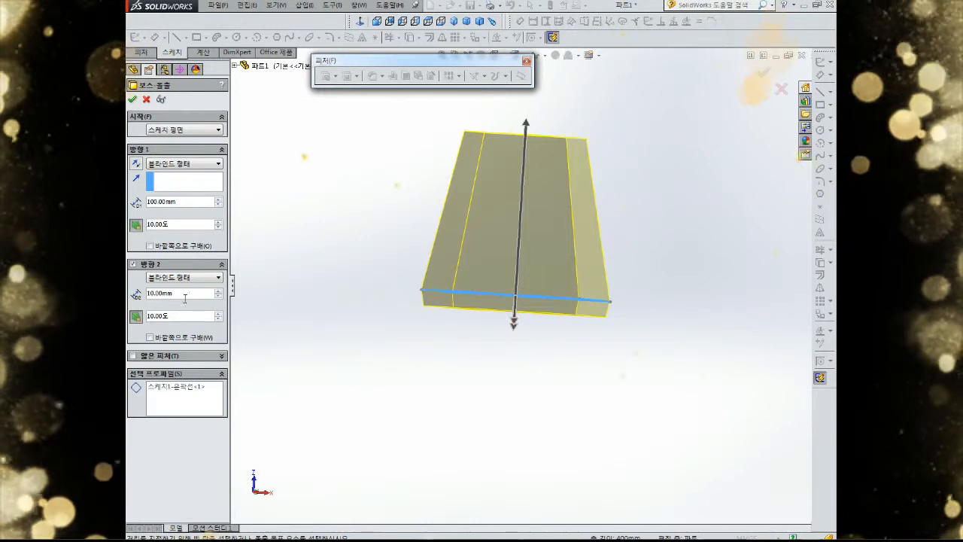
pyautogui.moveTo(195, 293); pyautogui.dragTo(136, 301)
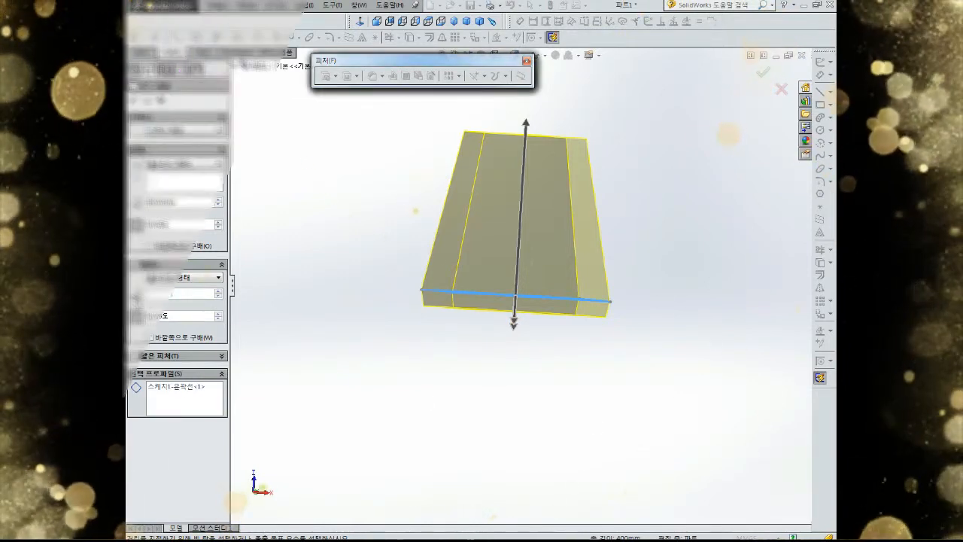
pyautogui.write('100')
pyautogui.press('Return')
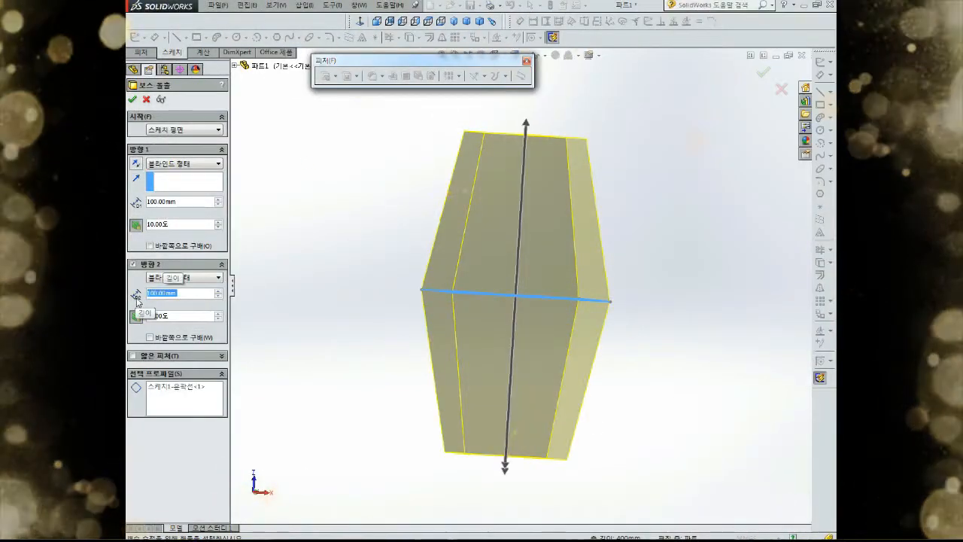
# Set the draft angle of the second direction to 5°.
pyautogui.moveTo(179, 317); pyautogui.dragTo(129, 320)
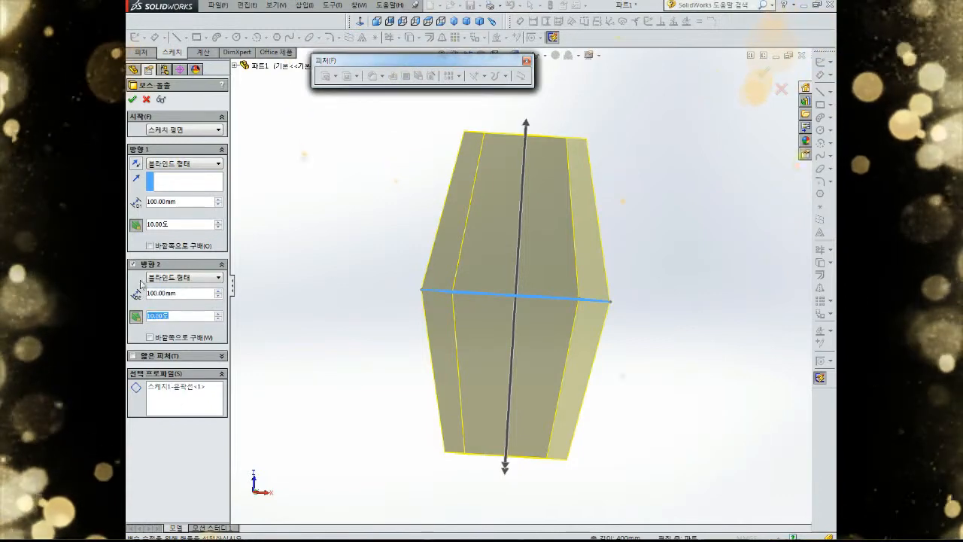
pyautogui.write('5')
pyautogui.press('Return')
pyautogui.moveTo(372, 170); pyautogui.dragTo(388, 171, button='middle')
pyautogui.moveTo(516, 276); pyautogui.dragTo(548, 242, button='middle')
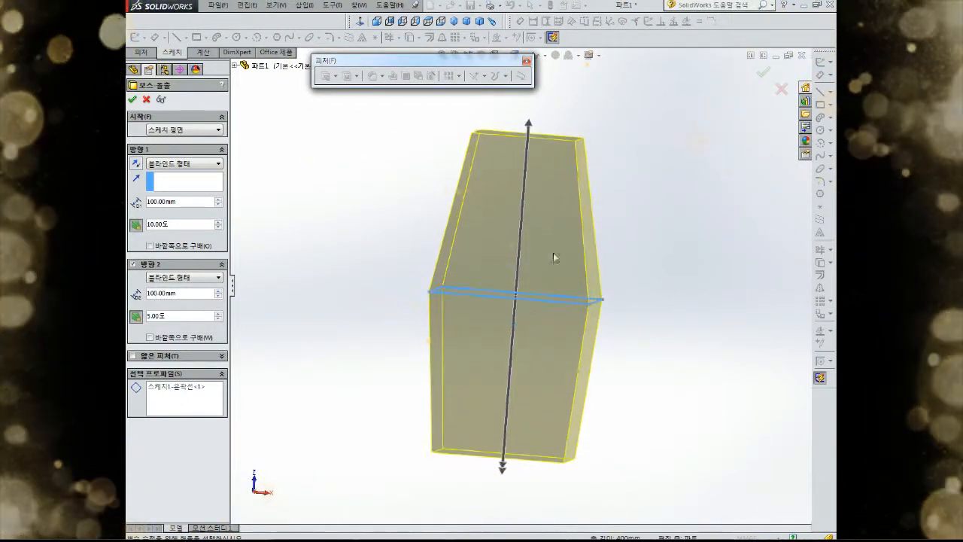
pyautogui.moveTo(624, 341); pyautogui.dragTo(700, 311, button='middle')
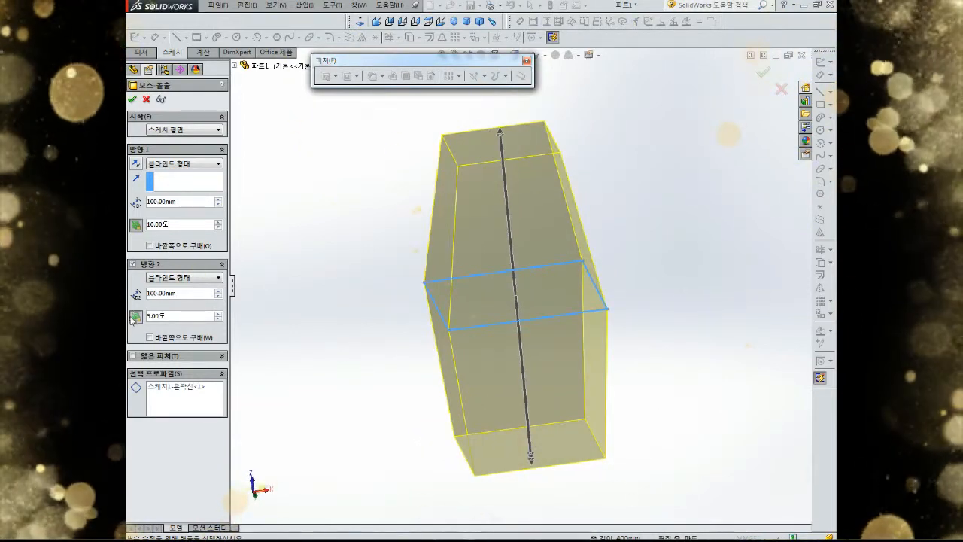
# Toggle the second direction's draft off and on, leaving it switched off.
pyautogui.click(136, 317)
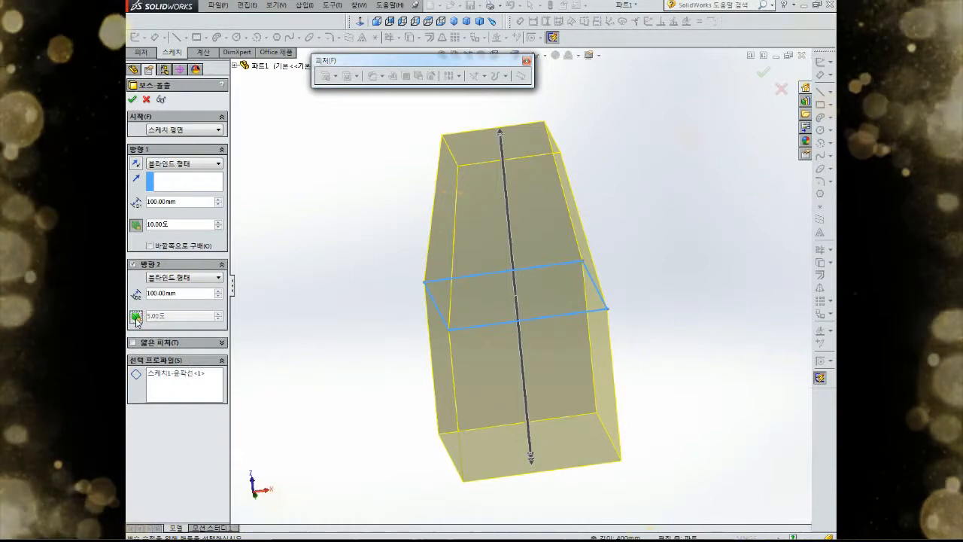
pyautogui.click(136, 317)
pyautogui.moveTo(489, 301); pyautogui.dragTo(391, 361, button='middle')
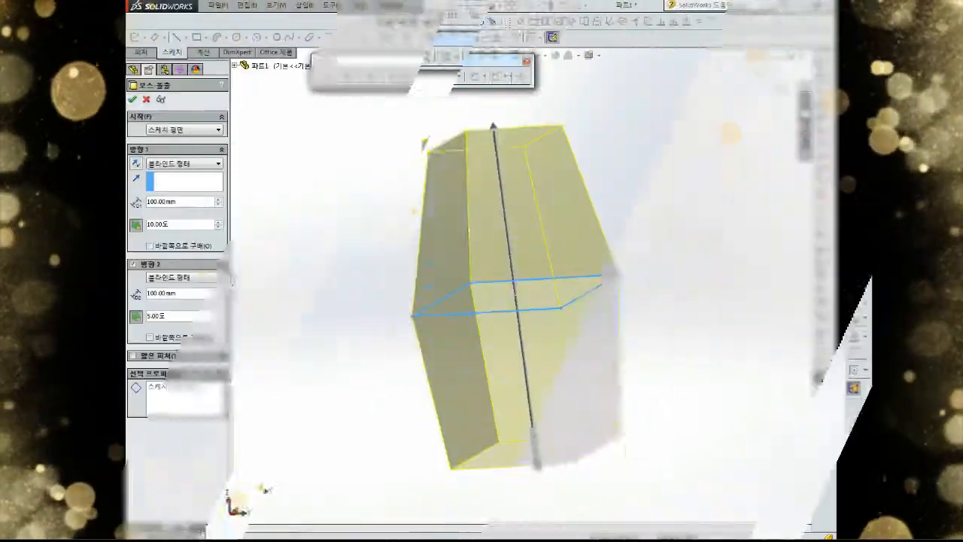
pyautogui.click(136, 317)
pyautogui.moveTo(387, 276); pyautogui.dragTo(428, 273, button='middle')
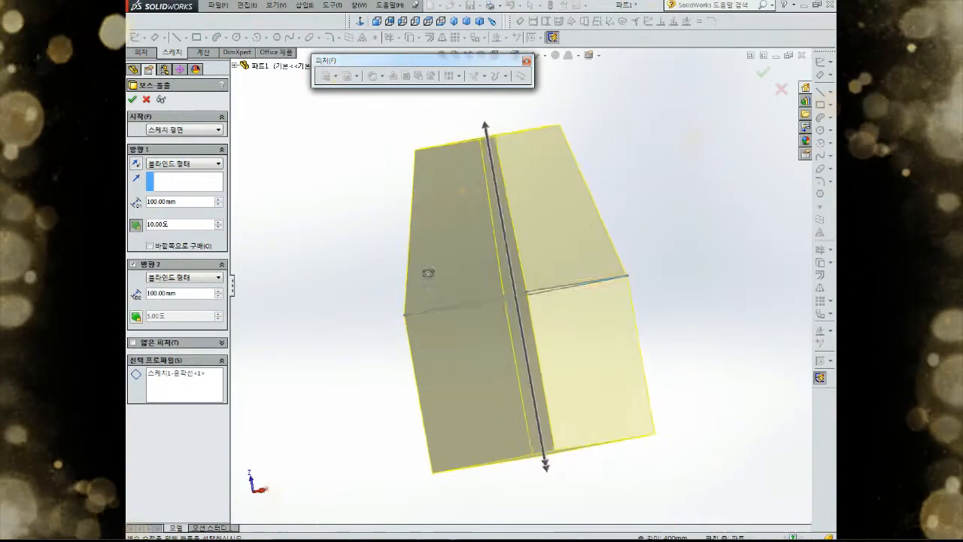
# Disable the second extrusion direction and turn off the first direction's draft.
pyautogui.click(132, 264)
pyautogui.moveTo(324, 226); pyautogui.dragTo(294, 180, button='middle')
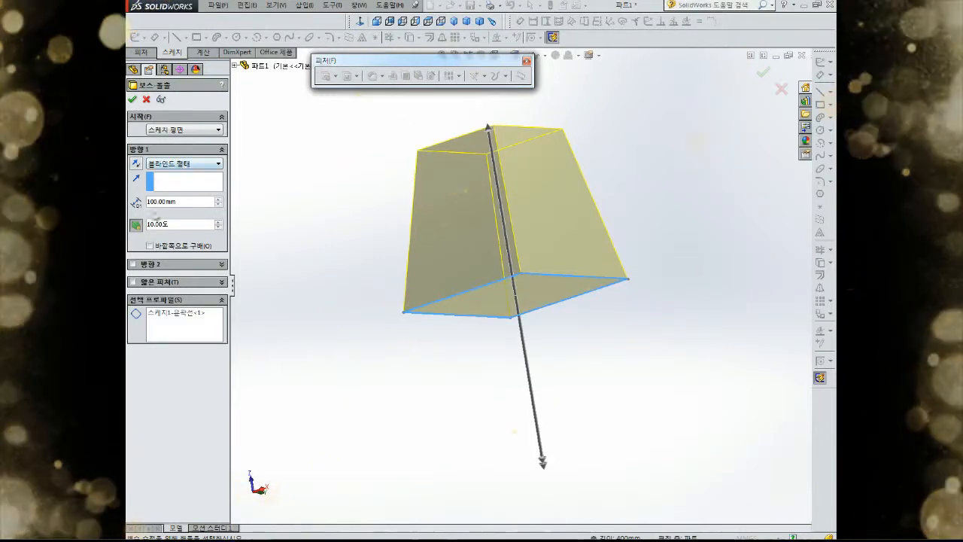
pyautogui.click(136, 224)
pyautogui.moveTo(347, 192); pyautogui.dragTo(448, 240, button='middle')
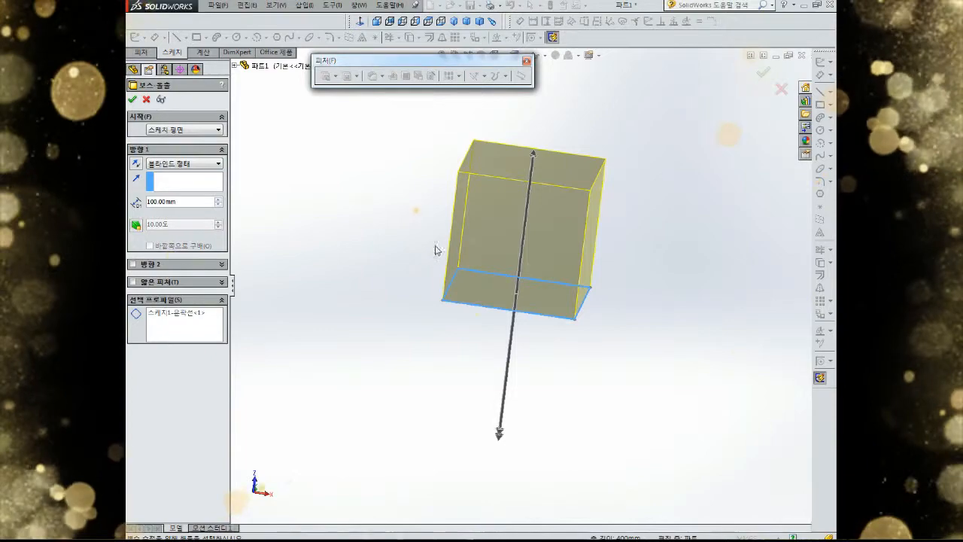
# Complete the undrafted 100 mm boss extrusion of the square in one direction.
pyautogui.scroll(-5, 448, 232)
pyautogui.scroll(7, 542, 239)
pyautogui.scroll(-5, 559, 244)
pyautogui.moveTo(559, 245); pyautogui.dragTo(462, 238, button='middle')
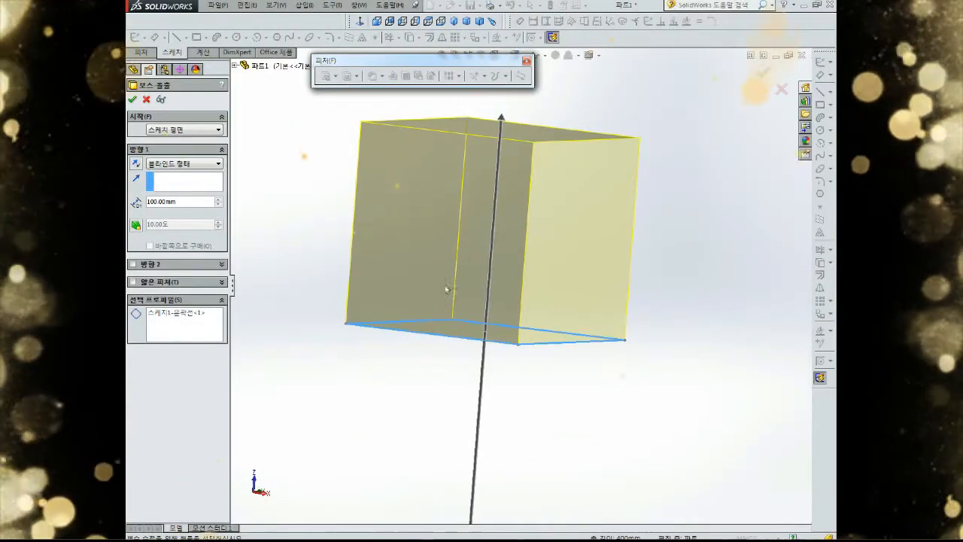
pyautogui.scroll(3, 436, 208)
pyautogui.scroll(-2, 436, 206)
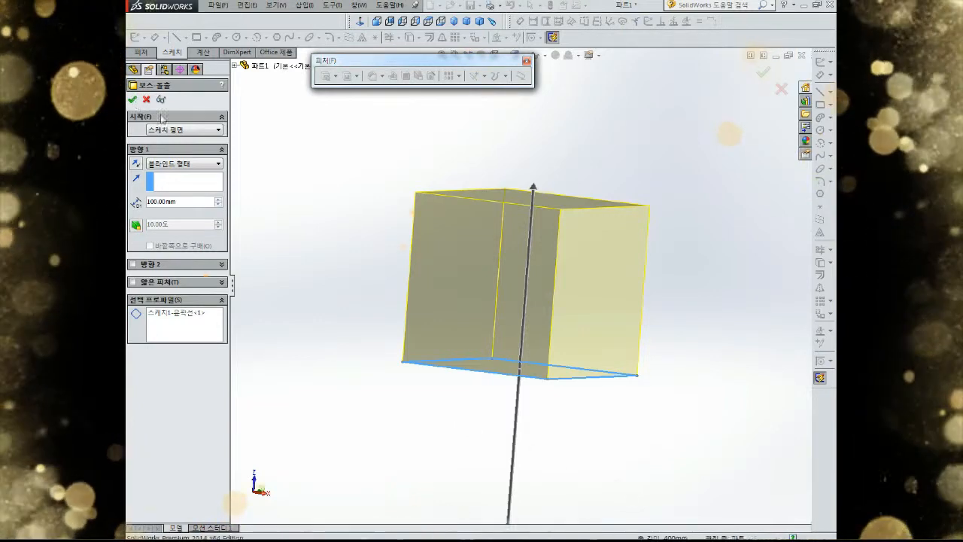
pyautogui.click(133, 100)
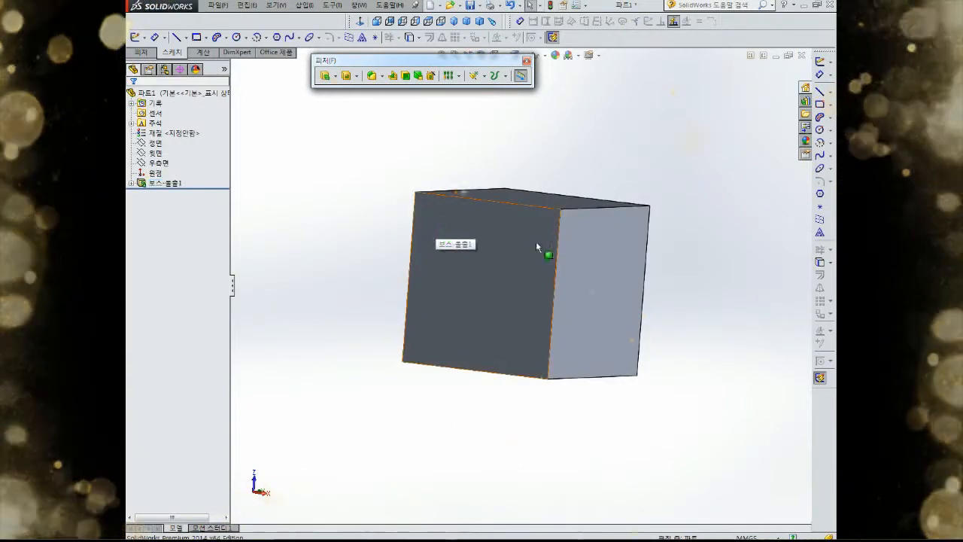
# Examine the finished cube from several sides.
pyautogui.moveTo(552, 249); pyautogui.dragTo(318, 218, button='middle')
pyautogui.scroll(-1, 490, 256)
pyautogui.keyDown('ctrl'); pyautogui.moveTo(373, 181); pyautogui.dragTo(473, 218, button='middle'); pyautogui.keyUp('ctrl')
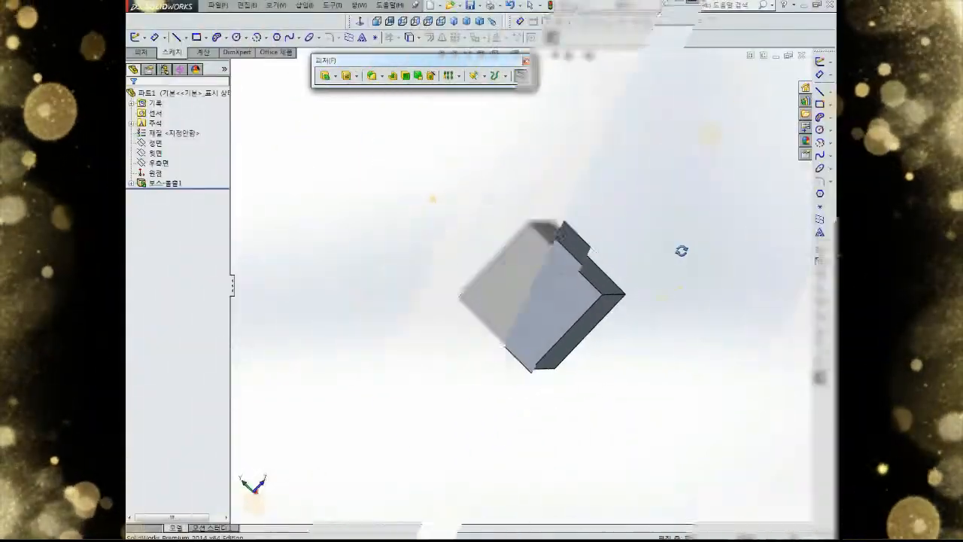
pyautogui.moveTo(682, 249); pyautogui.dragTo(445, 263, button='middle')
pyautogui.scroll(-2, 562, 301)
pyautogui.scroll(1, 555, 291)
pyautogui.scroll(-1, 555, 291)
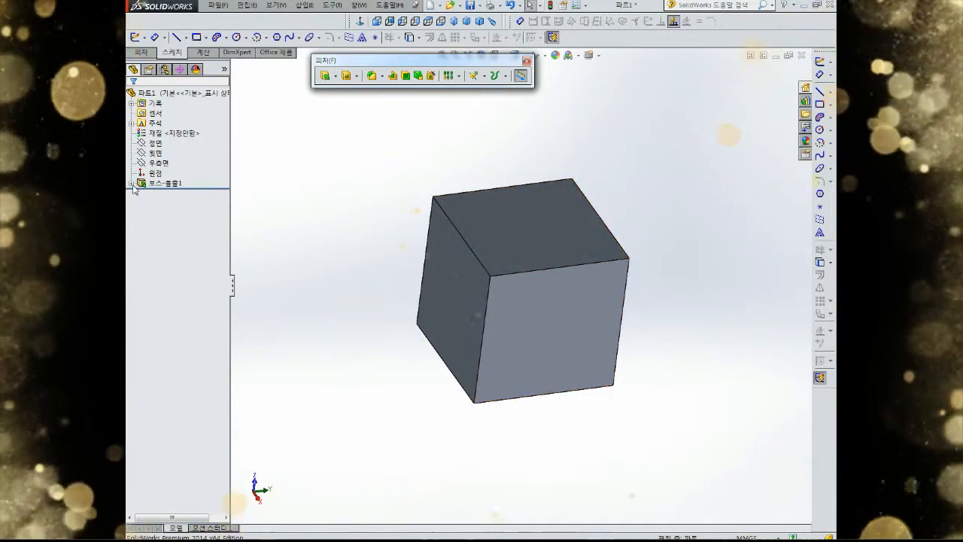
# Edit the cube's boss extrusion and set its blind depth to 50 mm.
pyautogui.click(166, 184)
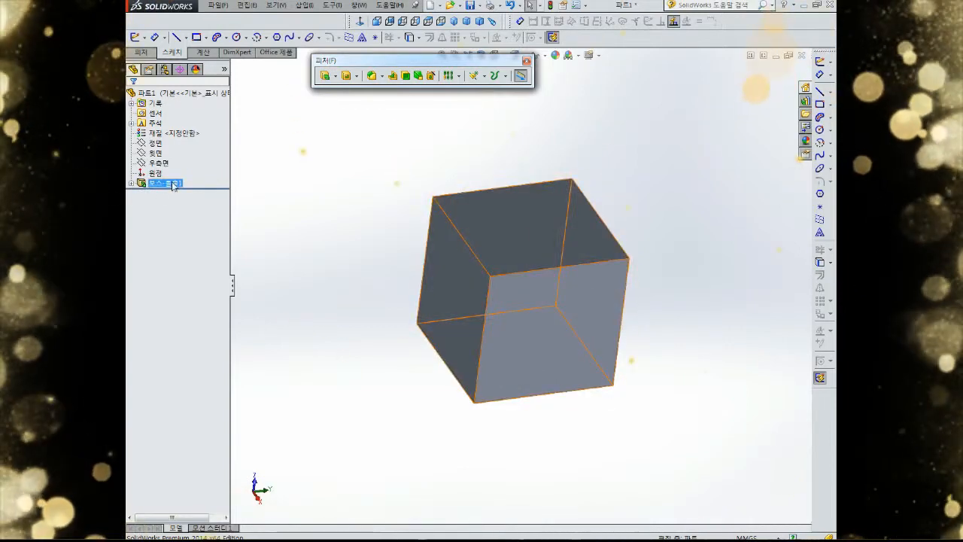
pyautogui.click(172, 185)
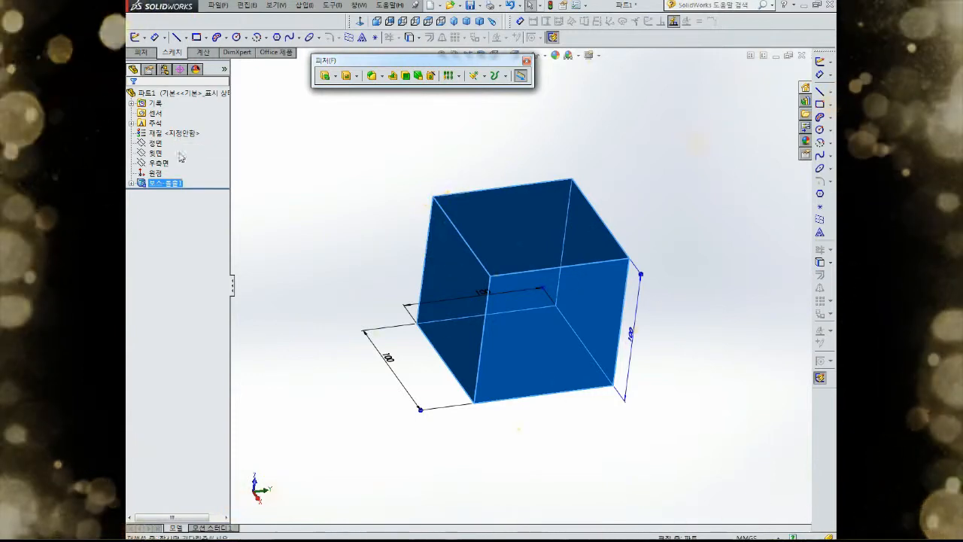
pyautogui.click(180, 151)
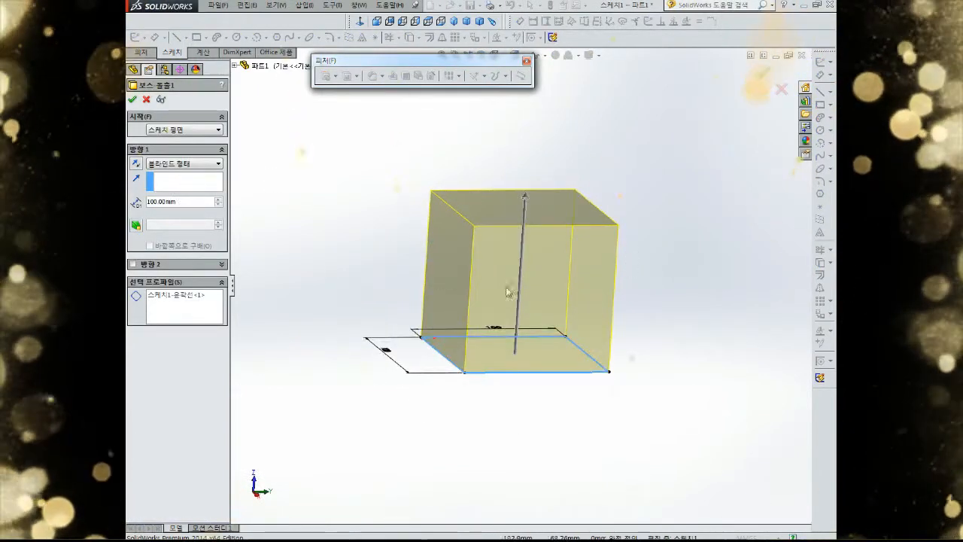
pyautogui.doubleClick(177, 202)
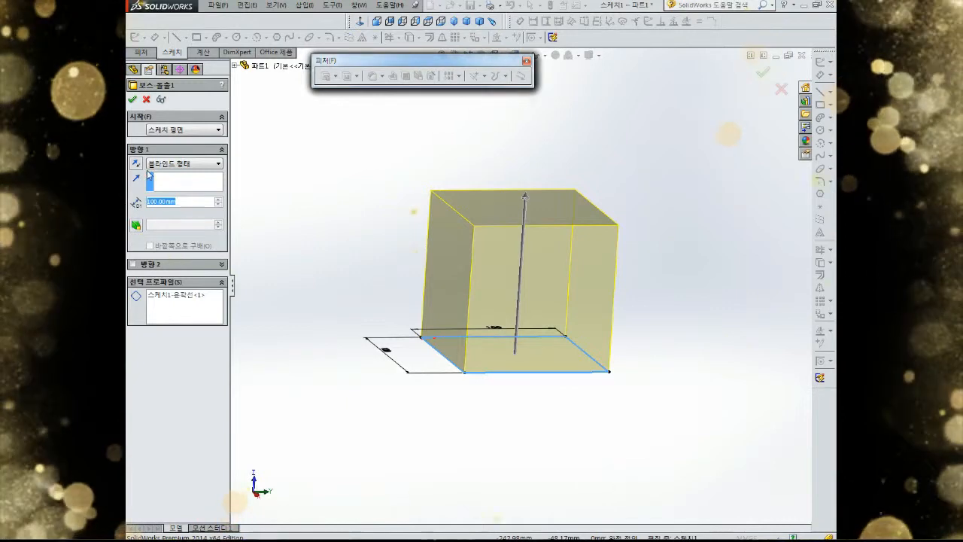
pyautogui.write('50')
pyautogui.press('Return')
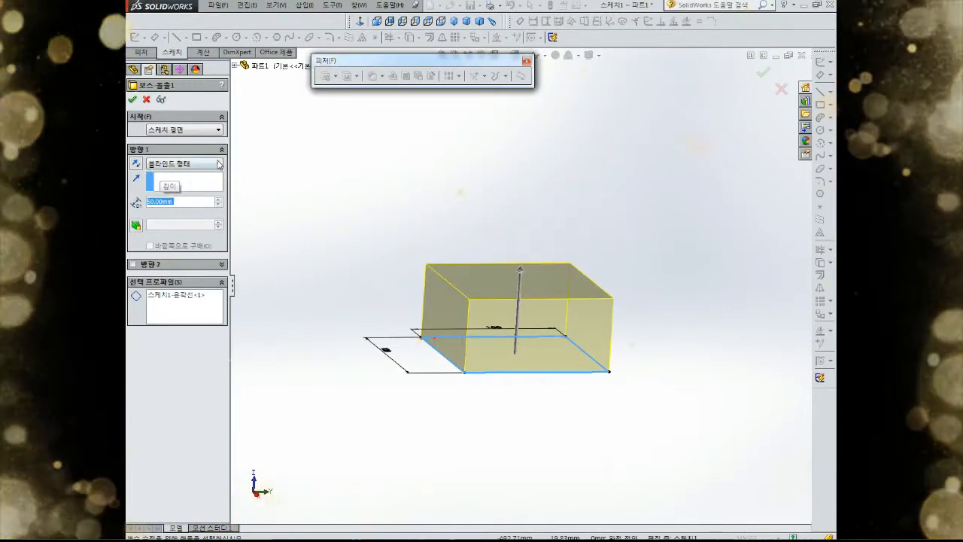
pyautogui.click(763, 72)
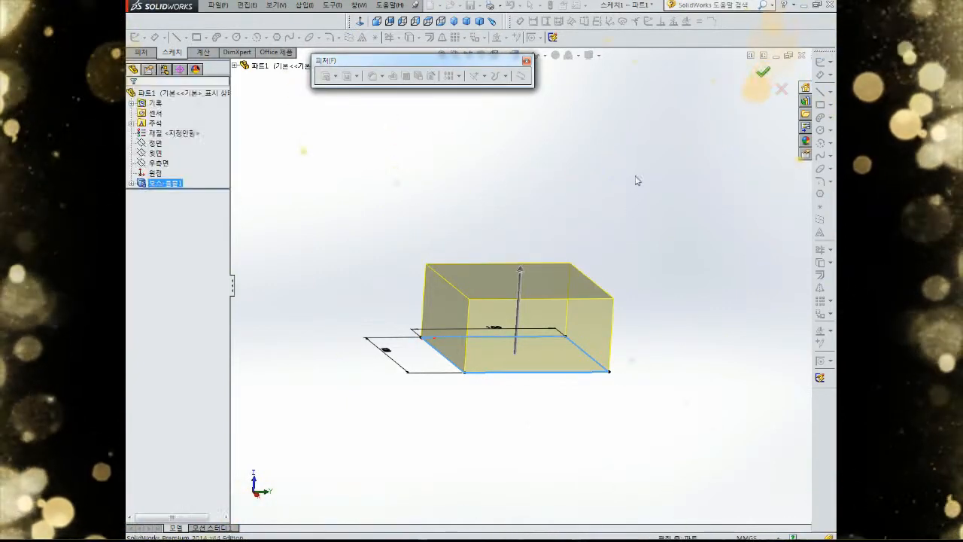
pyautogui.moveTo(535, 243); pyautogui.dragTo(441, 344, button='middle')
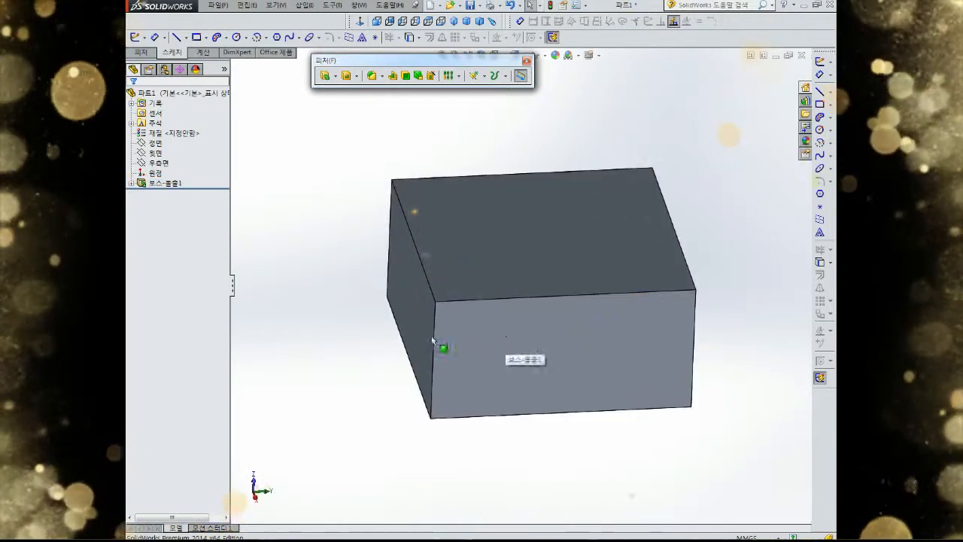
# Review the boss extrusion's feature settings and close them unchanged.
pyautogui.click(164, 183)
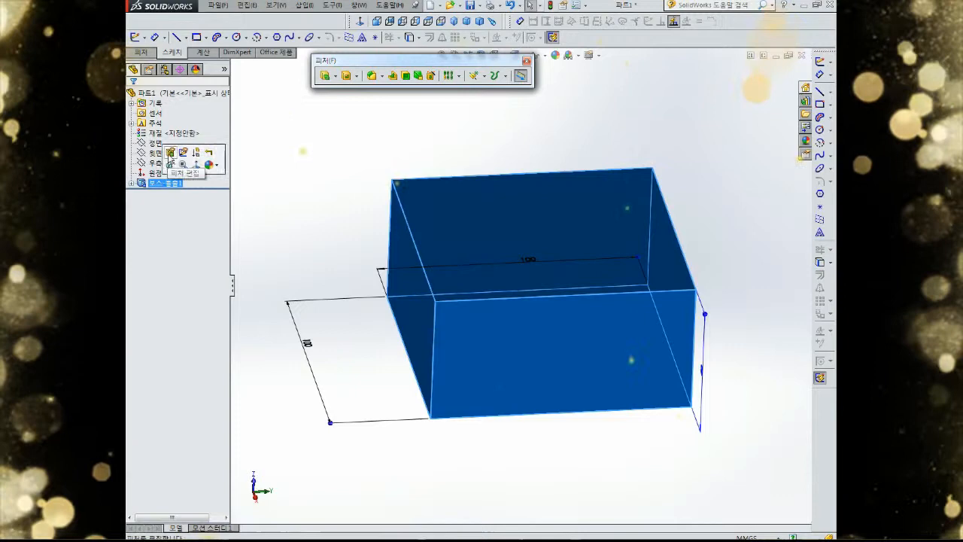
pyautogui.click(170, 152)
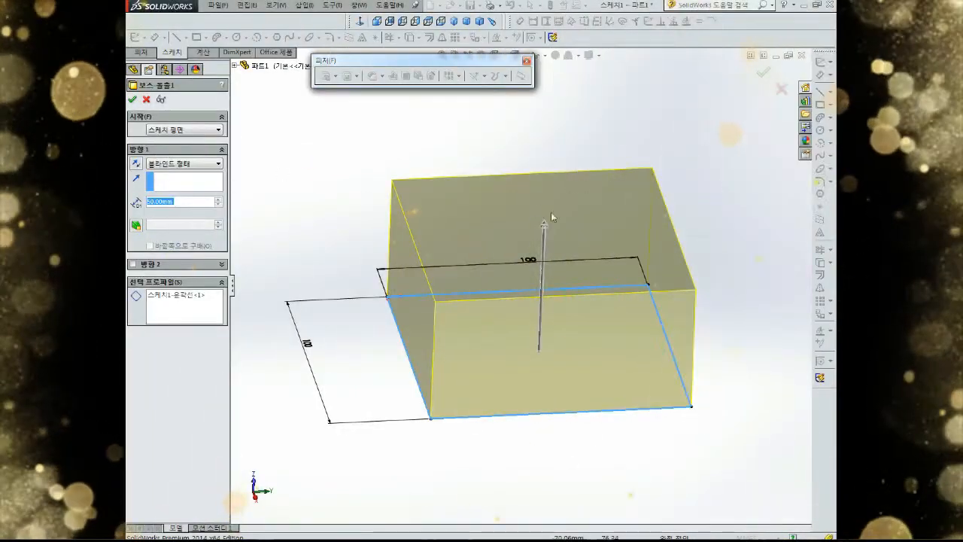
pyautogui.click(133, 99)
pyautogui.click(166, 186)
pyautogui.click(166, 186)
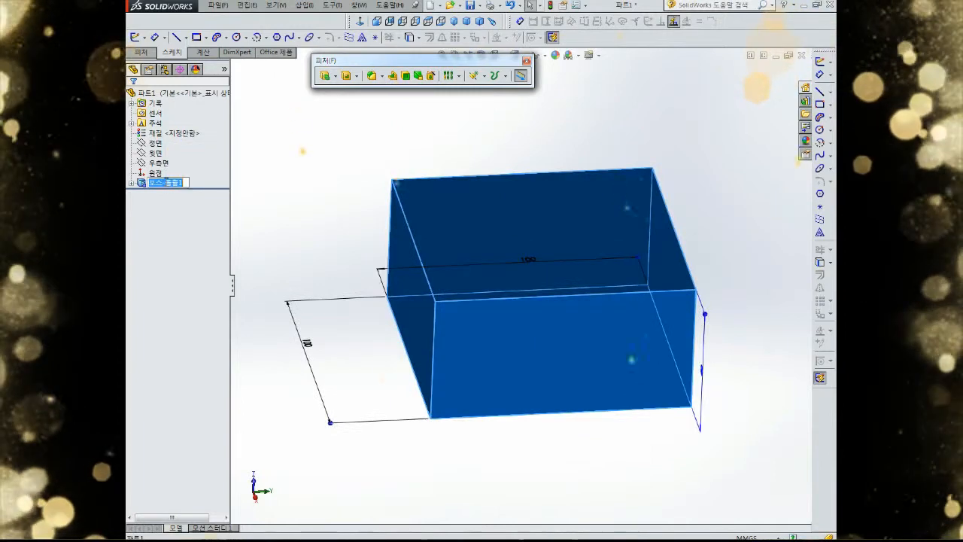
pyautogui.click(178, 218)
# Edit the boss extrusion's sketch and set both sides of the base square to 50 mm.
pyautogui.click(141, 182)
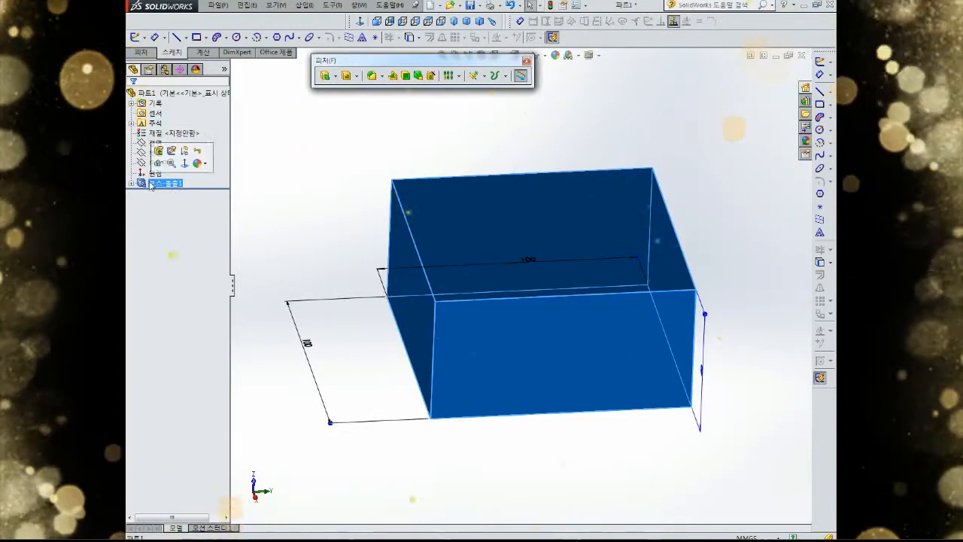
pyautogui.click(173, 152)
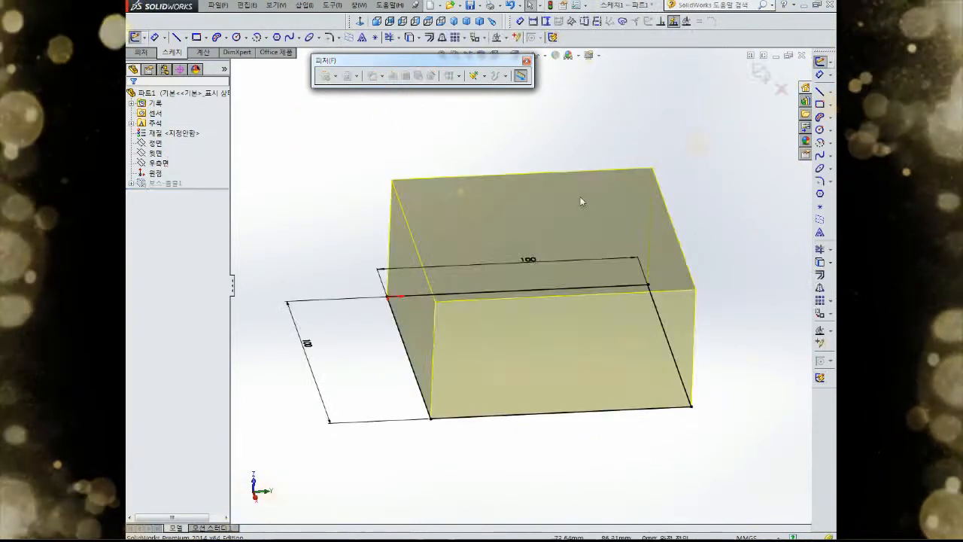
pyautogui.click(530, 178)
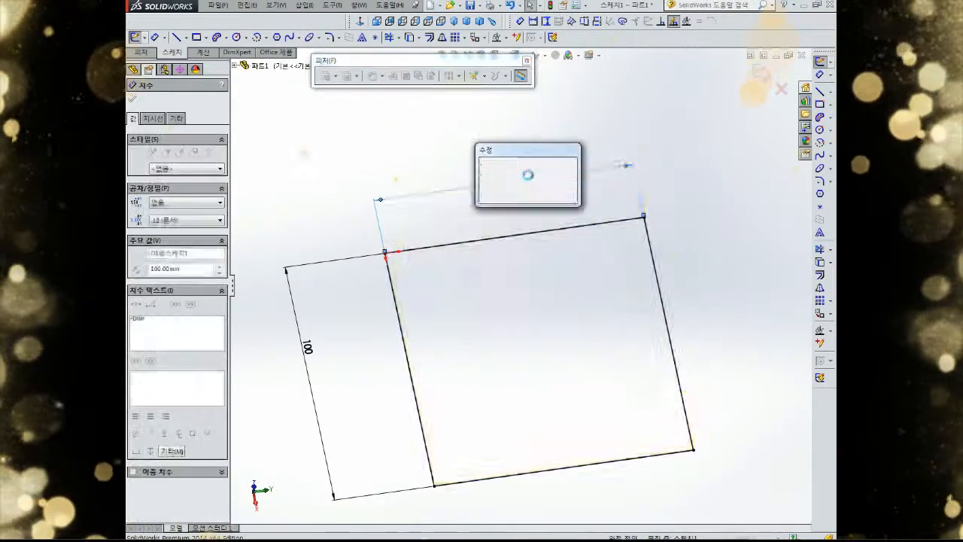
pyautogui.write('50')
pyautogui.press('Return')
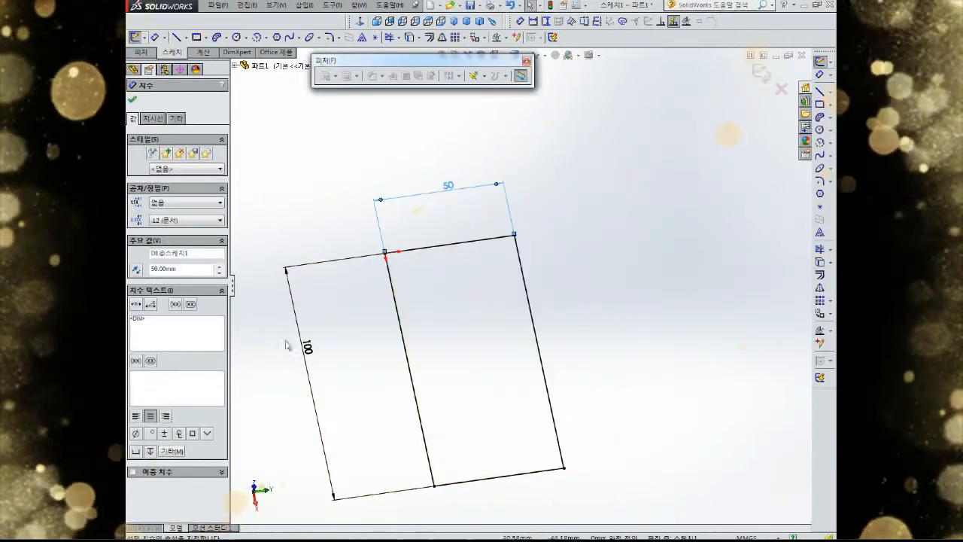
pyautogui.click(308, 350)
pyautogui.write('50')
pyautogui.press('Return')
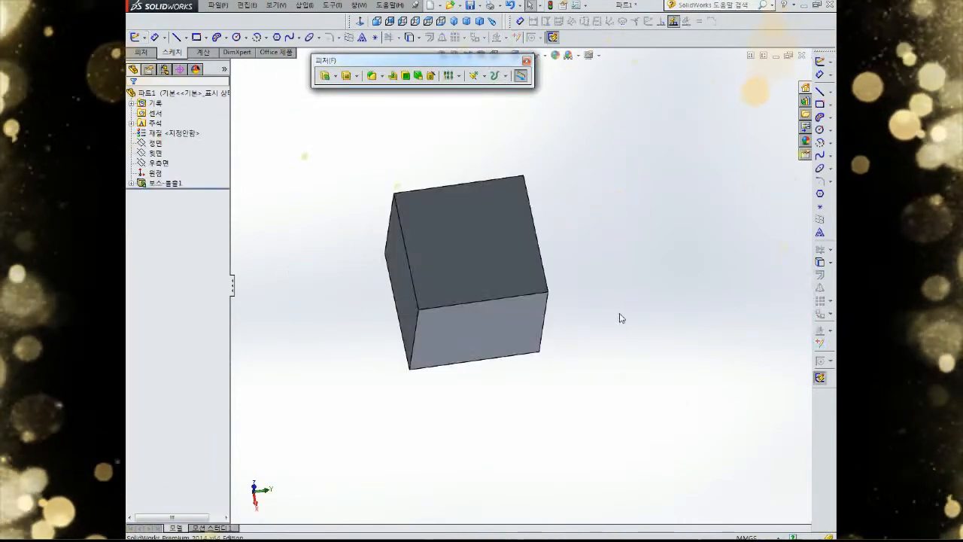
# Undo the recent sketch and extrusion depth edits and view the cube from several sides.
pyautogui.click(165, 183)
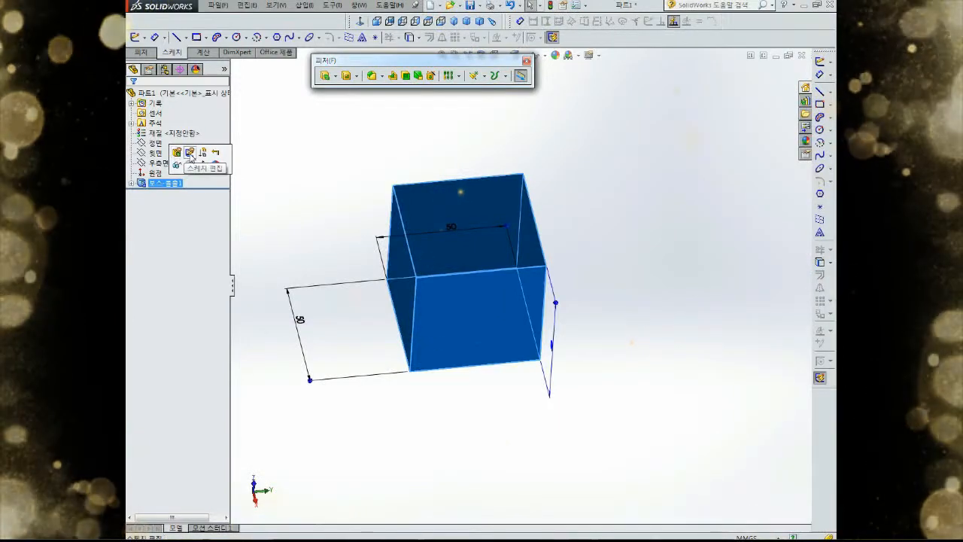
pyautogui.click(358, 154)
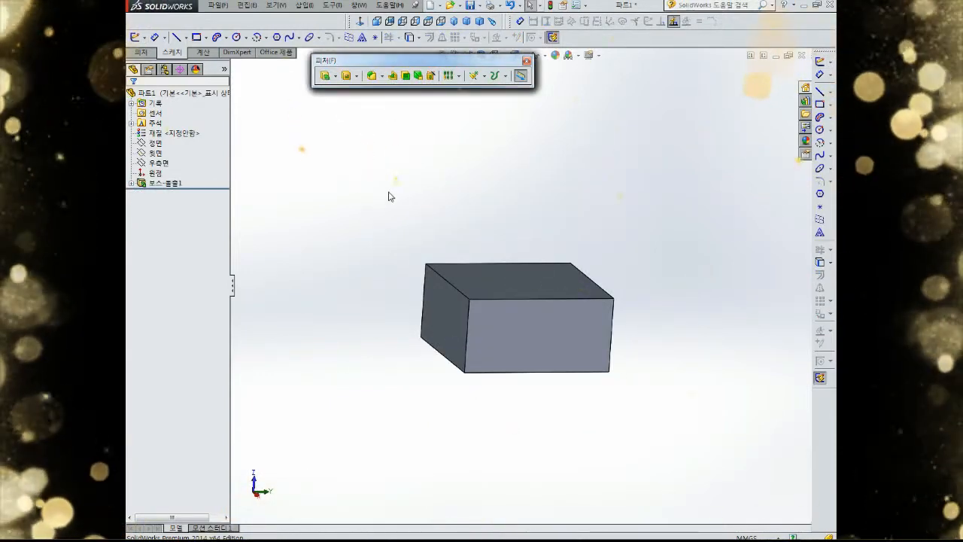
pyautogui.hotkey('ctrl', 'z')
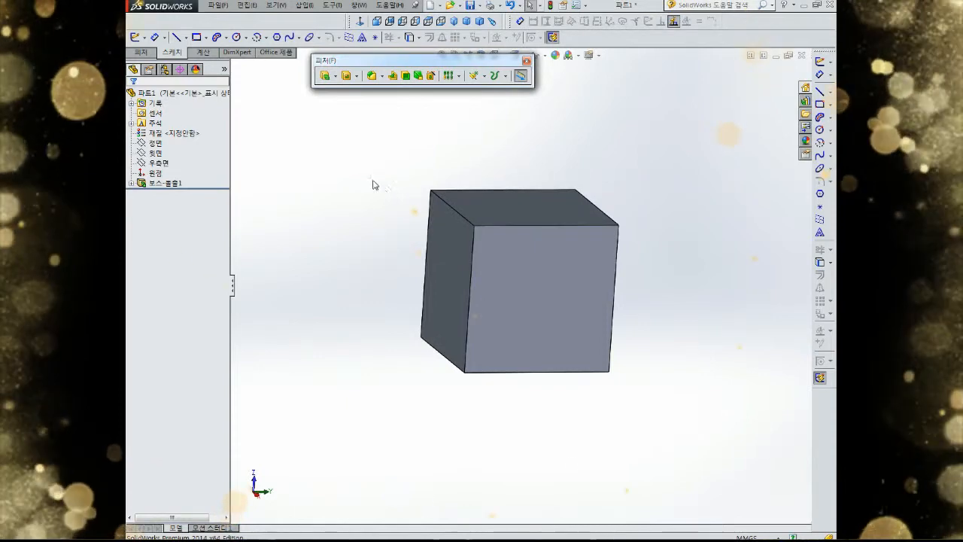
pyautogui.moveTo(382, 165); pyautogui.dragTo(378, 173, button='middle')
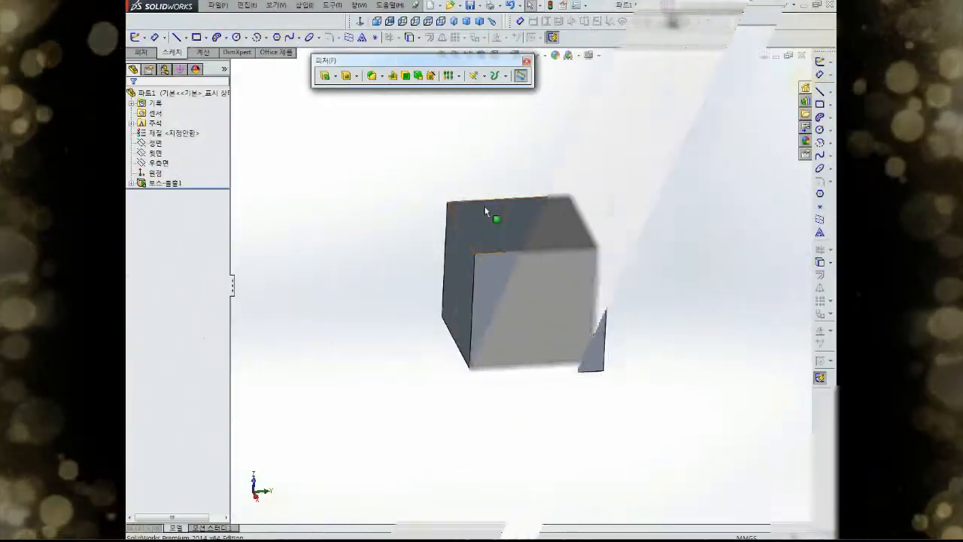
pyautogui.moveTo(492, 211); pyautogui.dragTo(694, 246, button='middle')
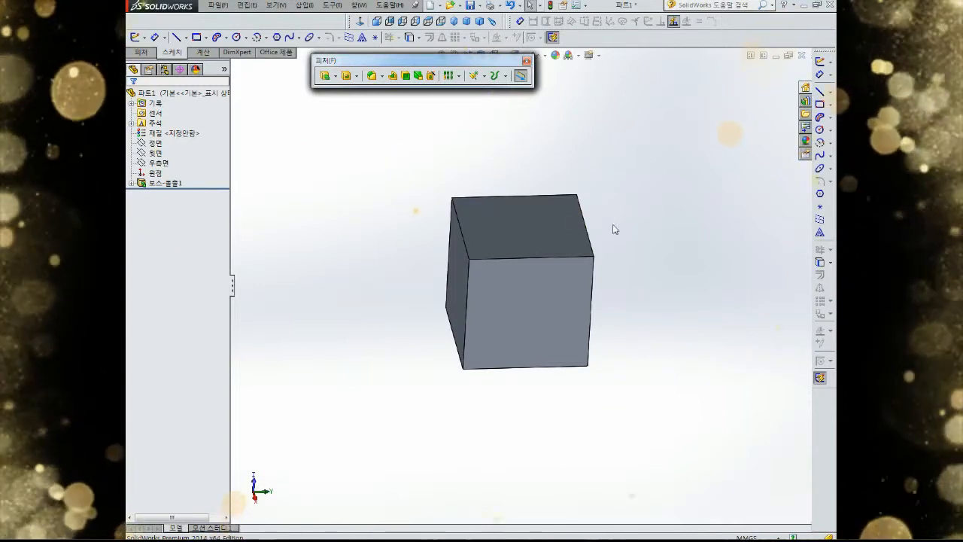
pyautogui.moveTo(613, 229); pyautogui.dragTo(570, 187, button='middle')
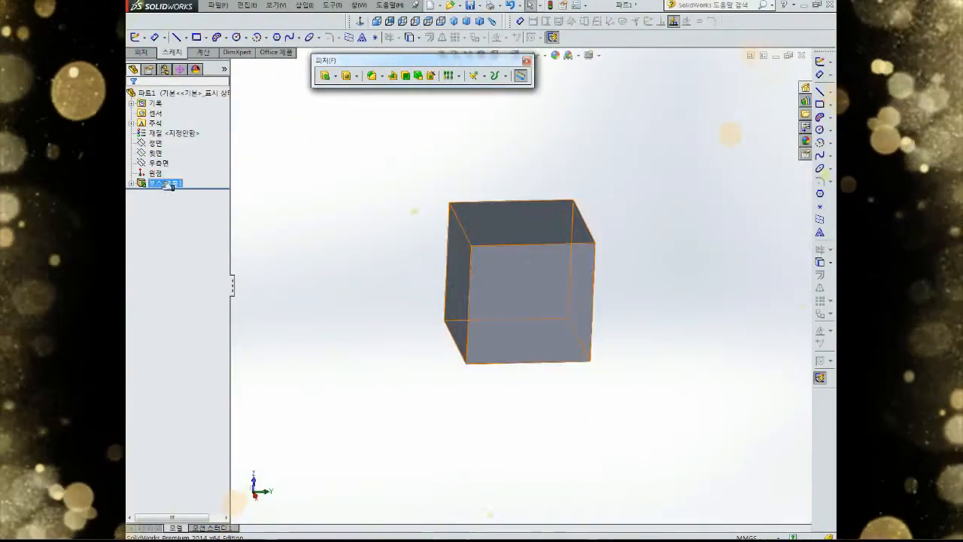
# Edit the boss extrusion, change its end condition to Mid Plane, and examine the preview on both sides of the sketch plane.
pyautogui.click(167, 183)
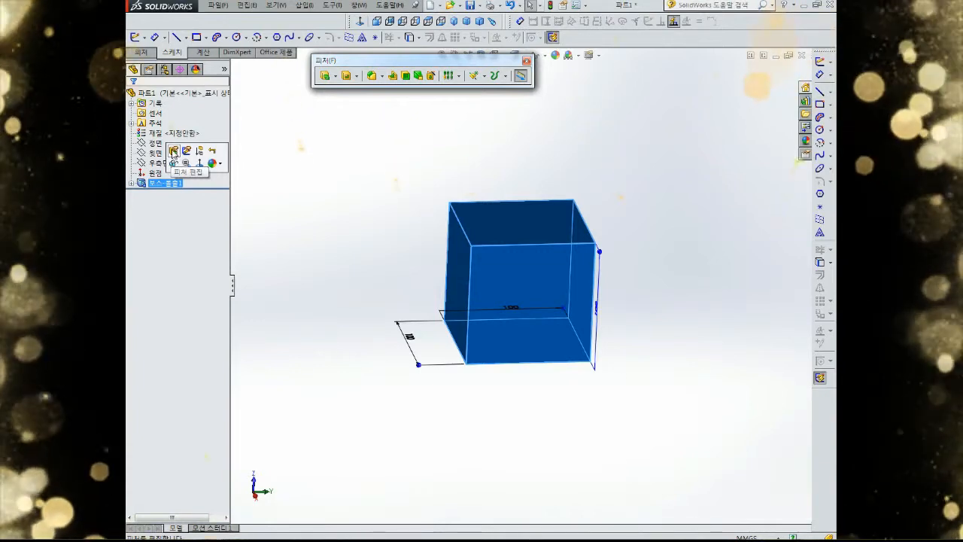
pyautogui.click(173, 151)
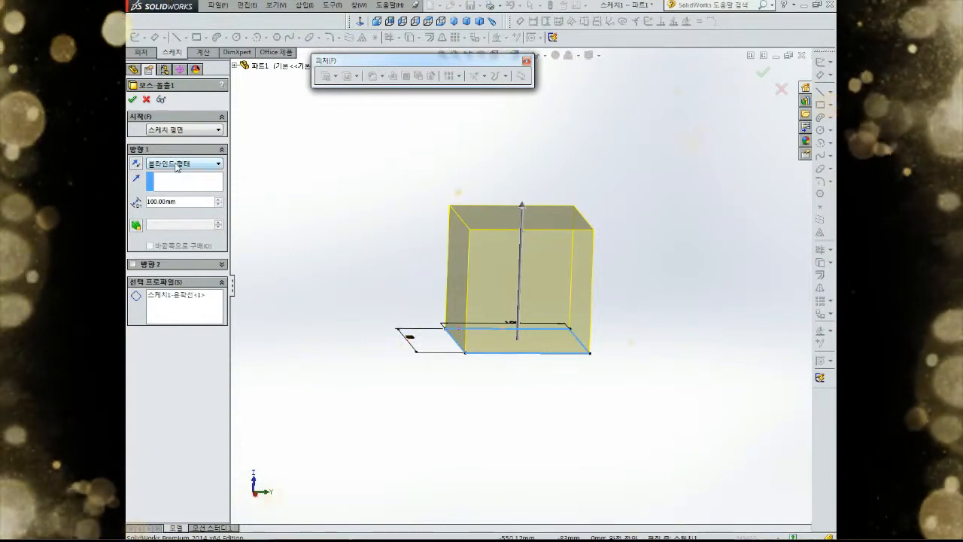
pyautogui.click(176, 165)
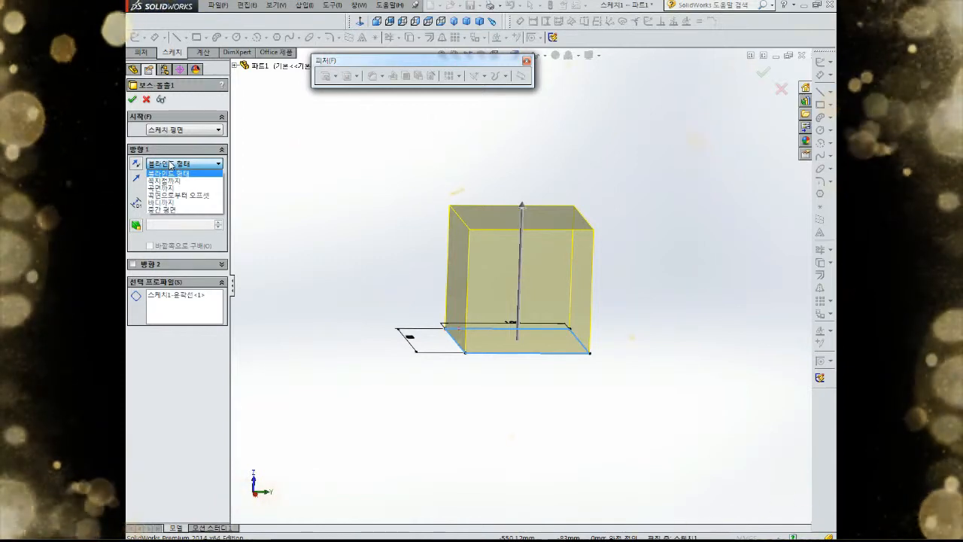
pyautogui.click(170, 167)
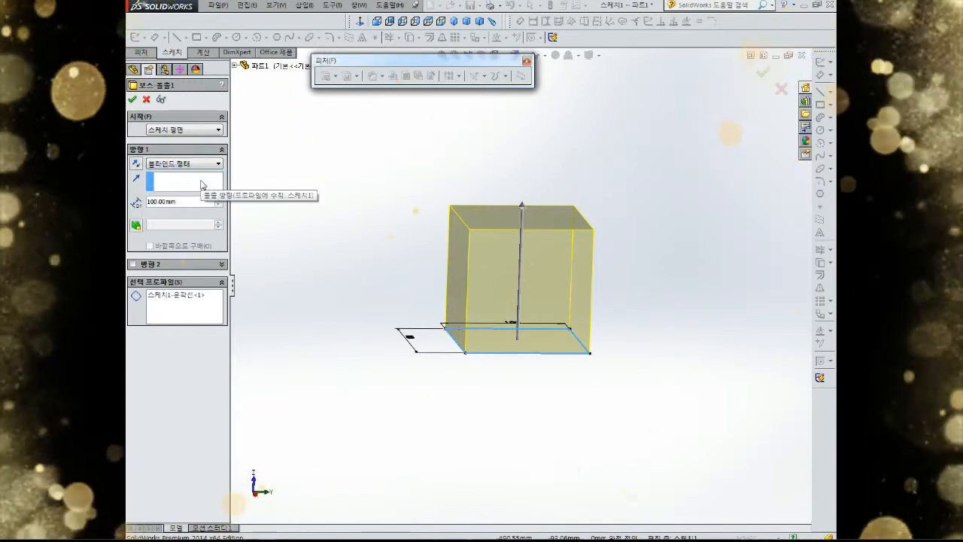
pyautogui.click(182, 164)
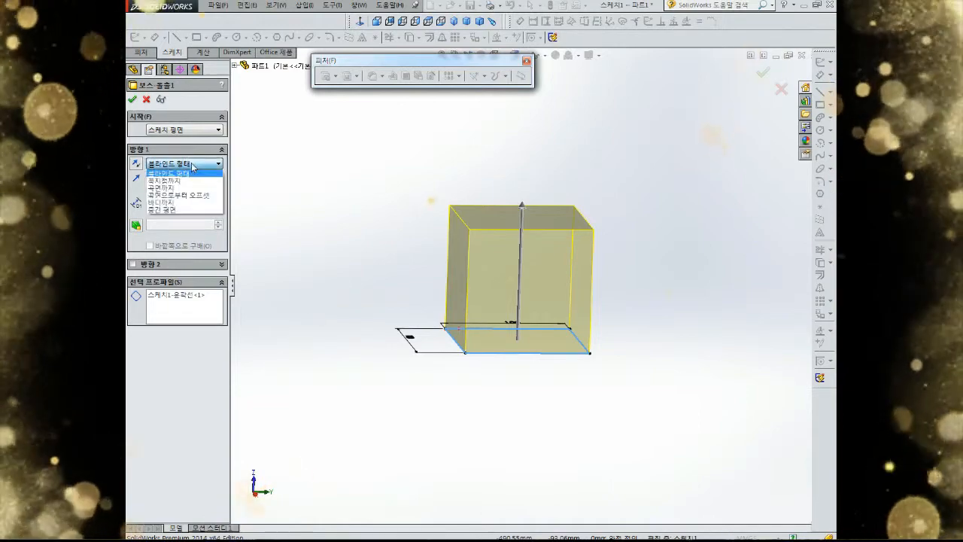
pyautogui.click(184, 210)
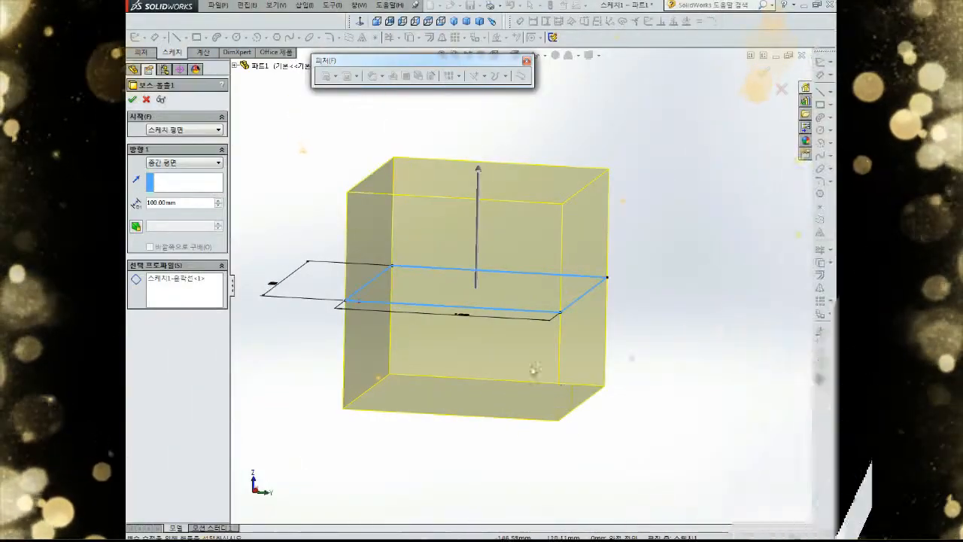
pyautogui.scroll(2, 535, 370)
pyautogui.moveTo(534, 369); pyautogui.dragTo(512, 372, button='middle')
pyautogui.moveTo(444, 298); pyautogui.dragTo(462, 281, button='middle')
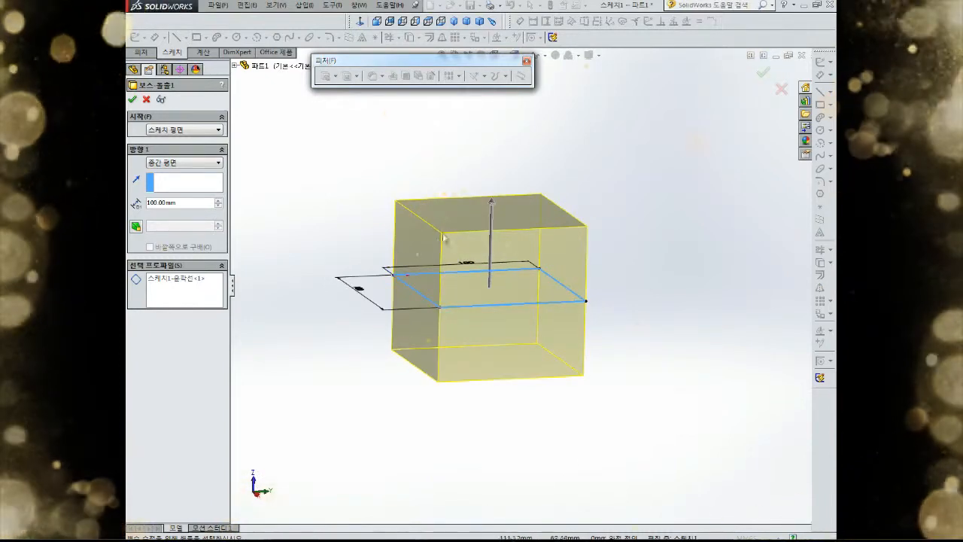
pyautogui.moveTo(464, 280)
pyautogui.mouseDown(button='middle')
pyautogui.moveTo(447, 215)
pyautogui.moveTo(461, 238)
pyautogui.moveTo(466, 298)
pyautogui.mouseUp(button='middle')
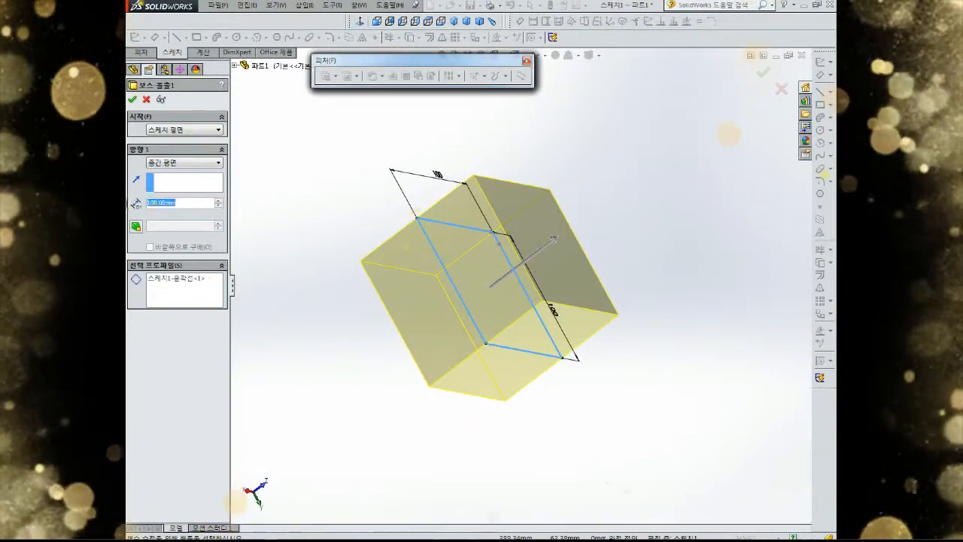
pyautogui.moveTo(485, 203); pyautogui.dragTo(486, 243, button='middle')
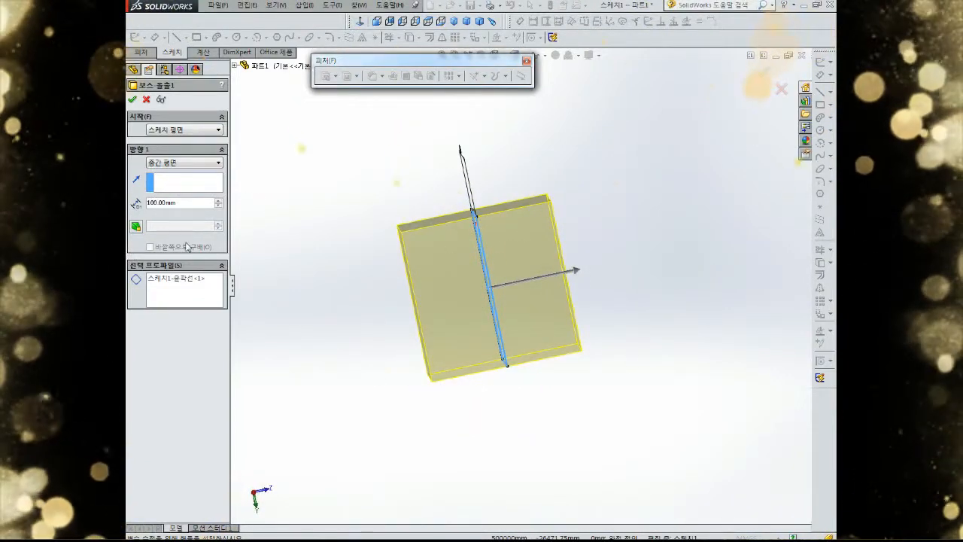
# Enable a 10° draft on the mid-plane extrusion and switch it to draft outward.
pyautogui.click(137, 225)
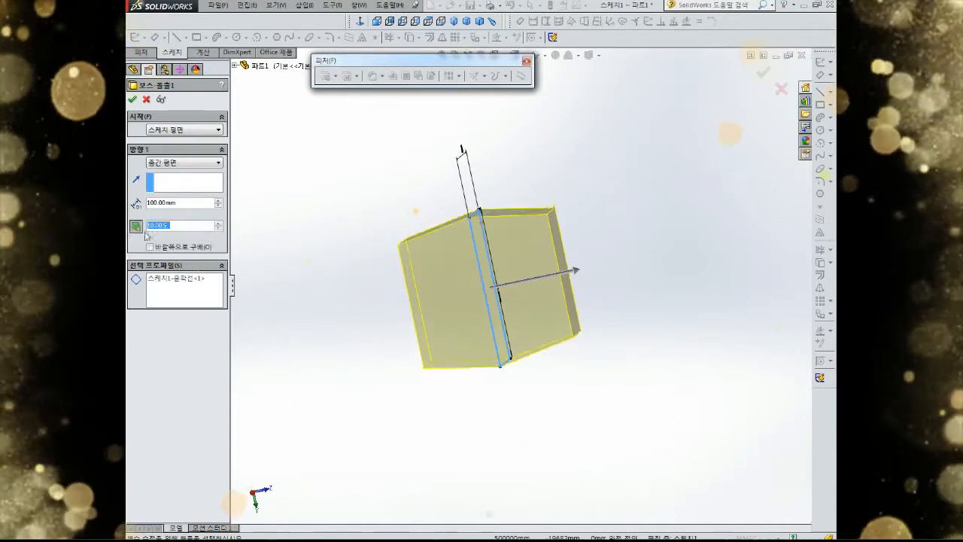
pyautogui.moveTo(402, 233); pyautogui.dragTo(479, 259, button='middle')
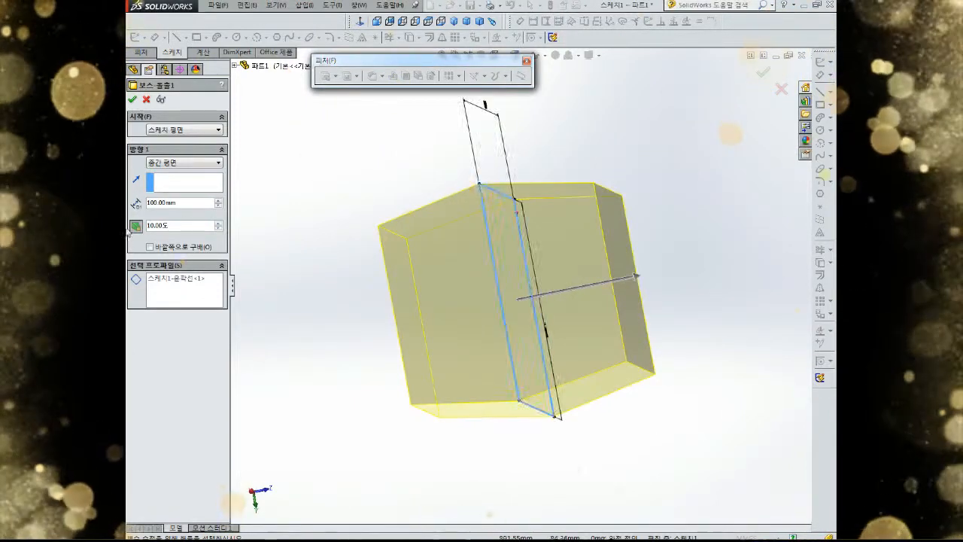
pyautogui.click(172, 249)
pyautogui.moveTo(374, 272); pyautogui.dragTo(391, 283, button='middle')
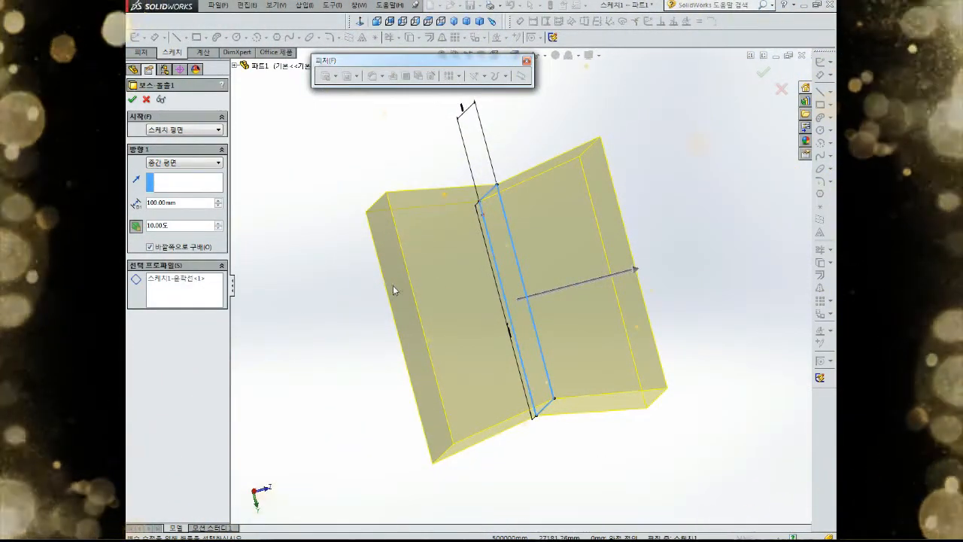
# Keep the Mid Plane end condition, complete the drafted extrusion, and inspect the solid.
pyautogui.click(197, 162)
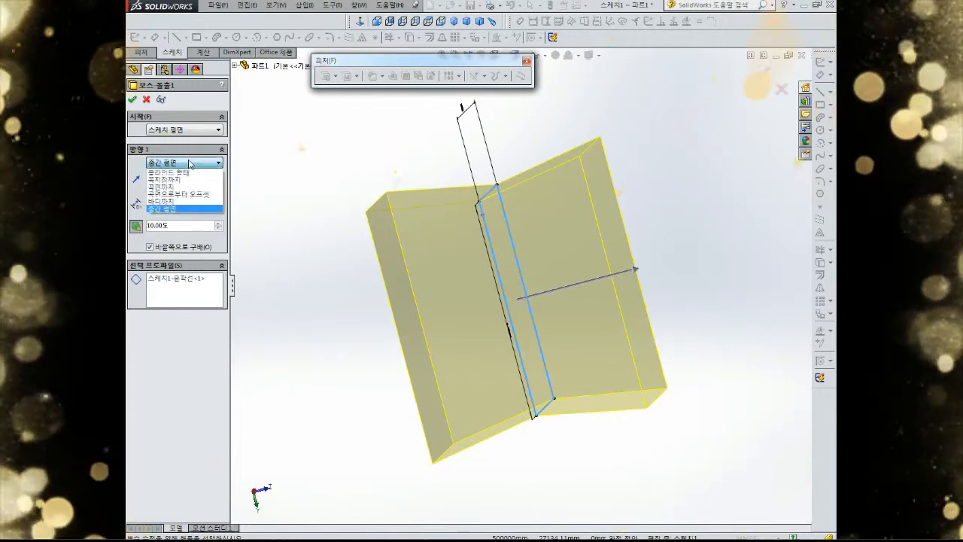
pyautogui.click(188, 207)
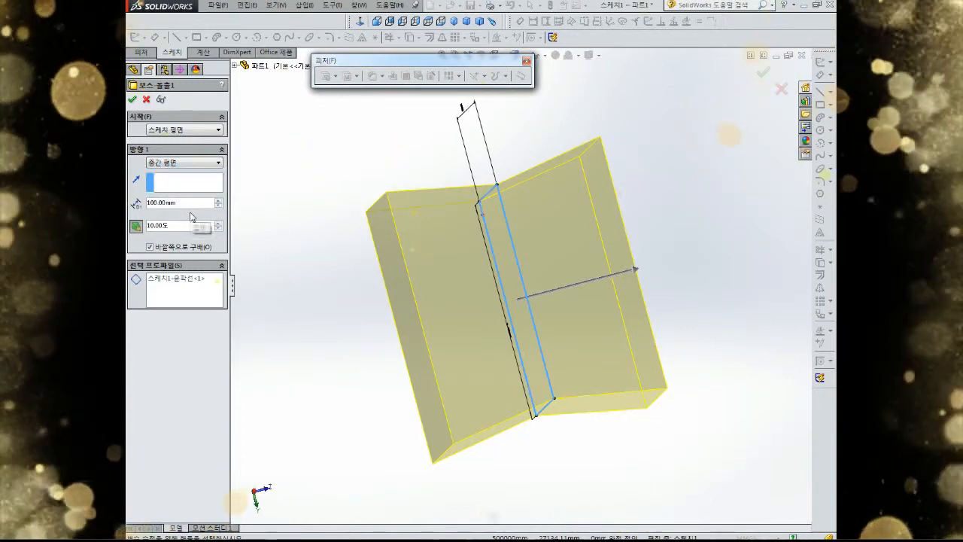
pyautogui.moveTo(488, 247)
pyautogui.mouseDown(button='middle')
pyautogui.moveTo(504, 230)
pyautogui.moveTo(493, 241)
pyautogui.mouseUp(button='middle')
pyautogui.click(132, 101)
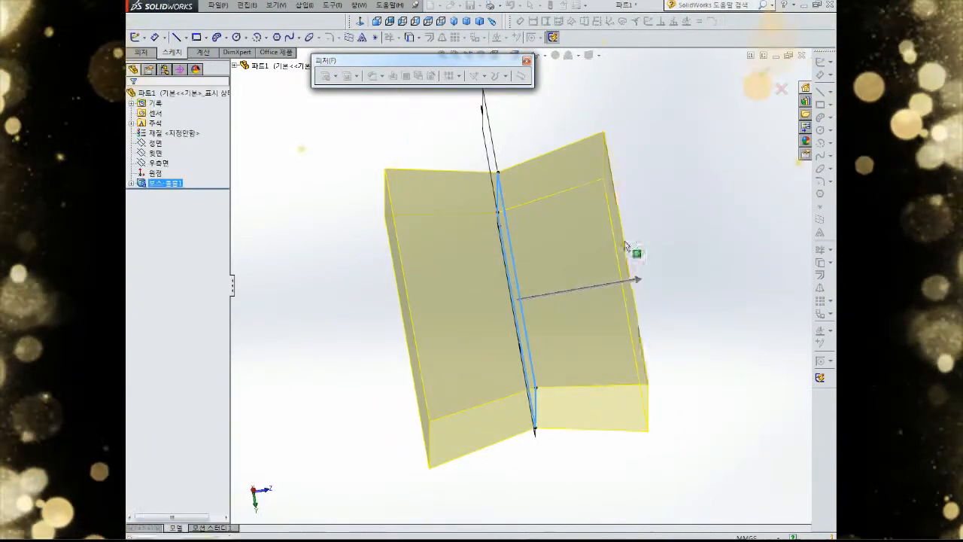
pyautogui.moveTo(666, 231)
pyautogui.mouseDown(button='middle')
pyautogui.moveTo(640, 193)
pyautogui.moveTo(655, 159)
pyautogui.moveTo(654, 179)
pyautogui.moveTo(566, 154)
pyautogui.moveTo(526, 165)
pyautogui.mouseUp(button='middle')
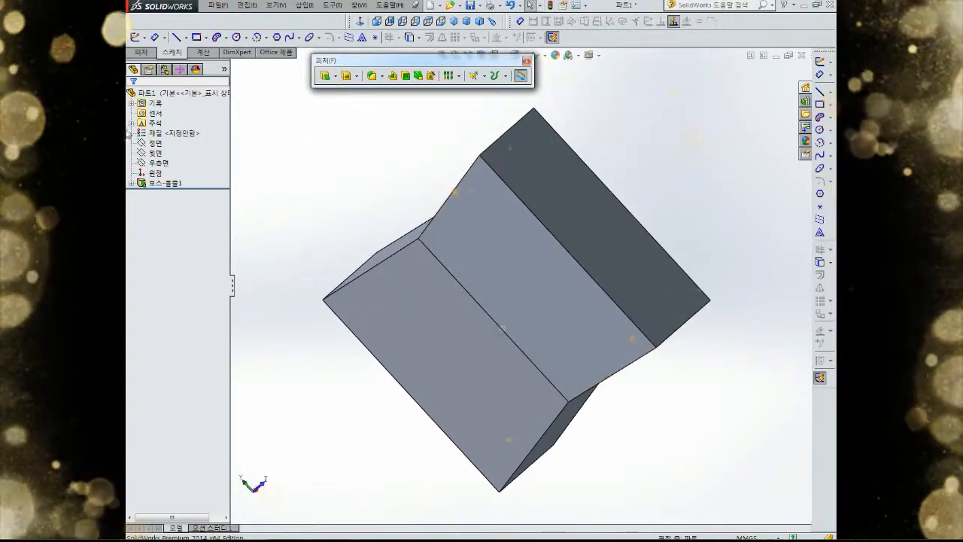
# Reopen the boss extrusion's definition and compare the Blind end condition with Mid Plane for the drafted shape.
pyautogui.rightClick(162, 183)
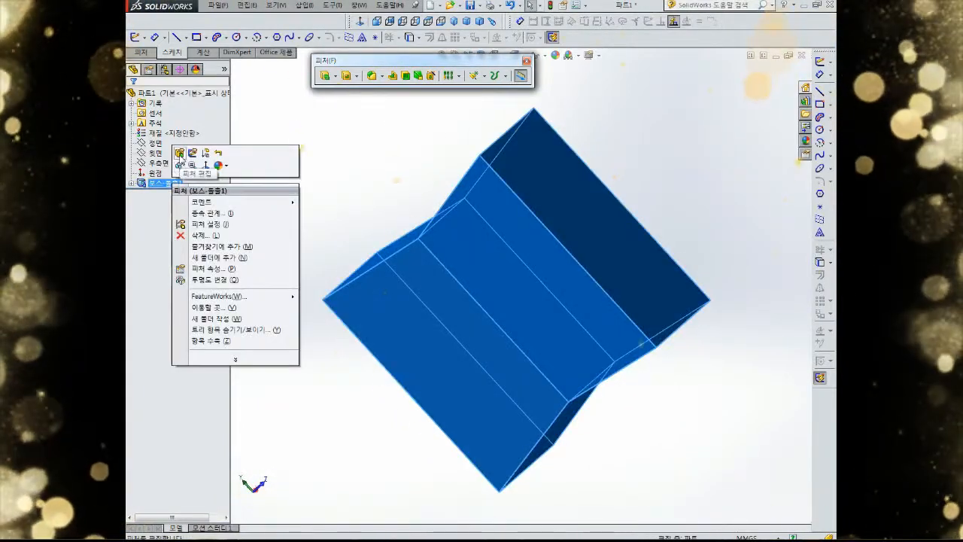
pyautogui.click(179, 152)
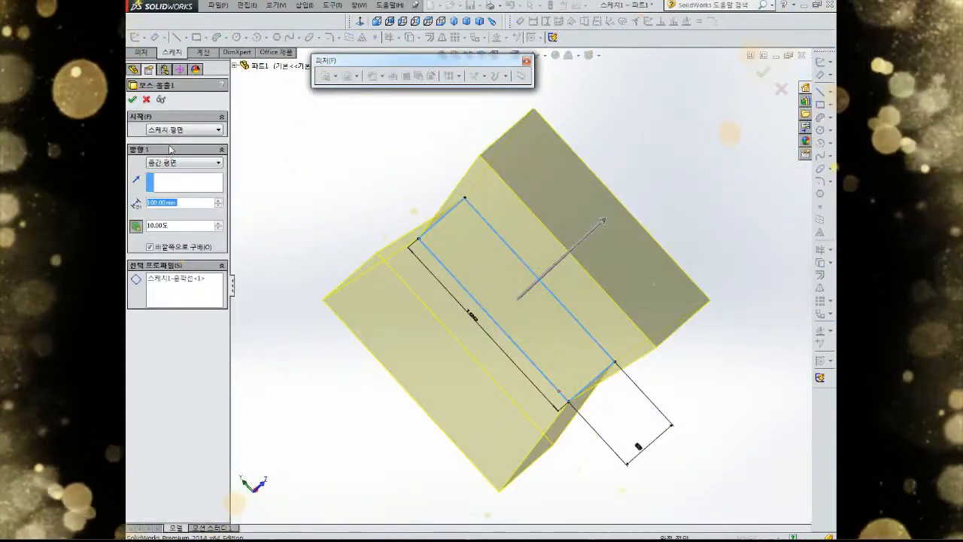
pyautogui.click(184, 163)
pyautogui.click(189, 174)
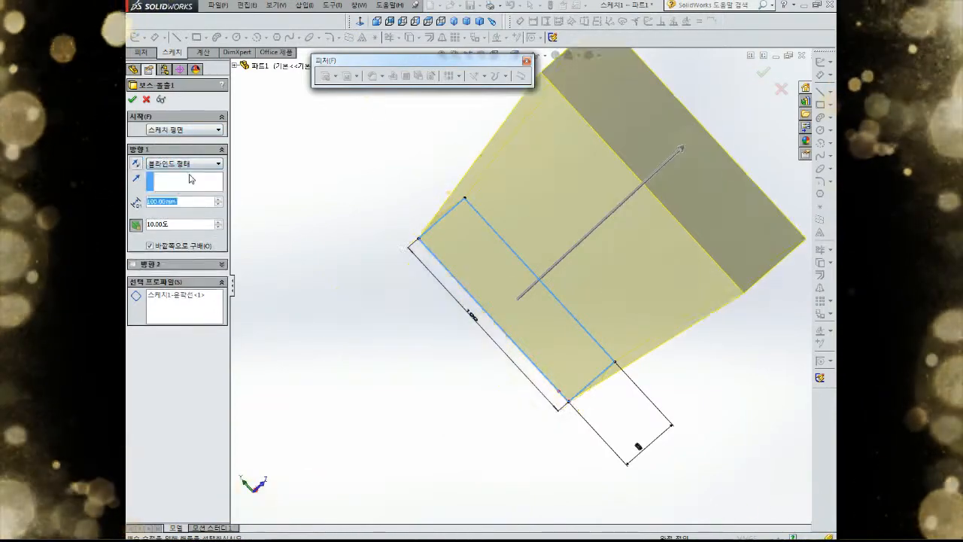
pyautogui.click(184, 163)
pyautogui.click(187, 208)
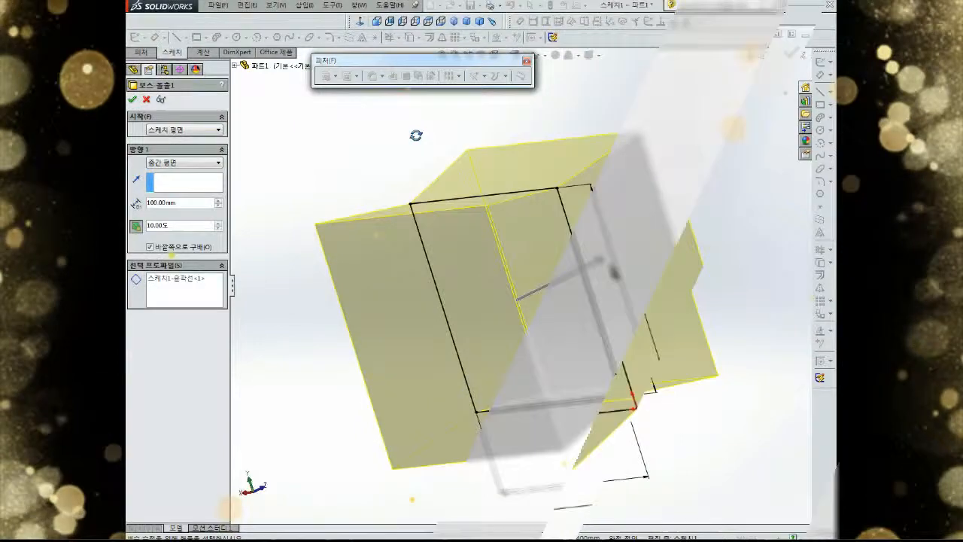
pyautogui.moveTo(414, 133); pyautogui.dragTo(362, 199, button='middle')
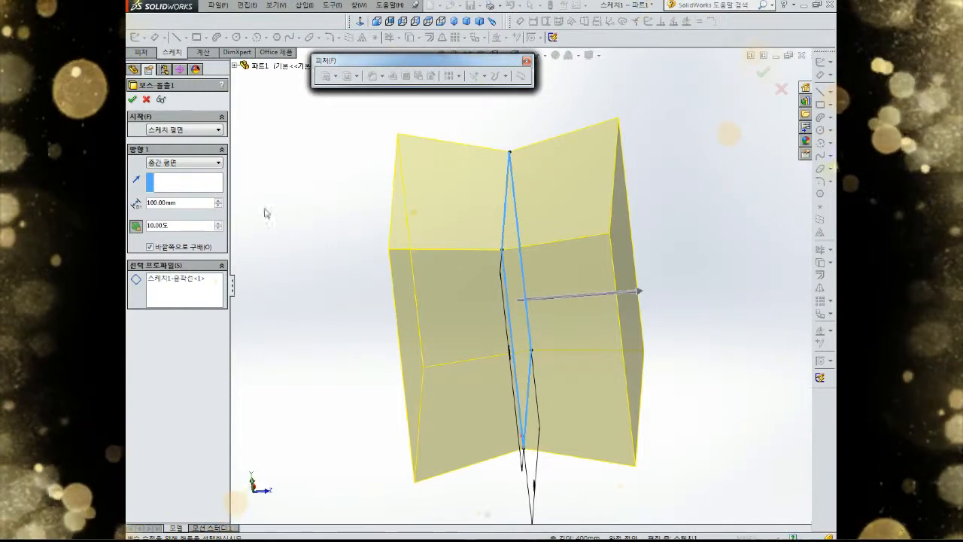
# Set the extrusion's end condition to Blind, turn off the draft, and complete it at 100 mm depth.
pyautogui.click(196, 163)
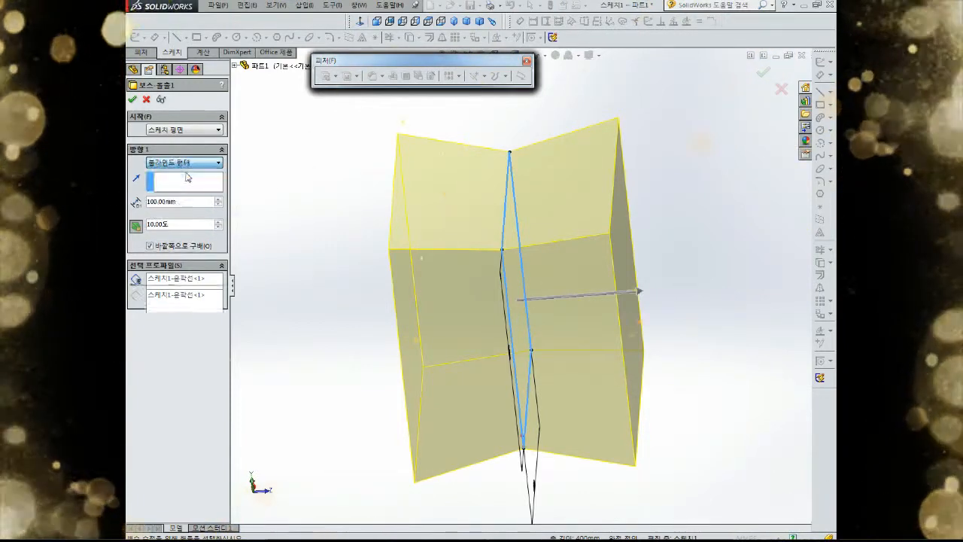
pyautogui.click(180, 172)
pyautogui.click(135, 224)
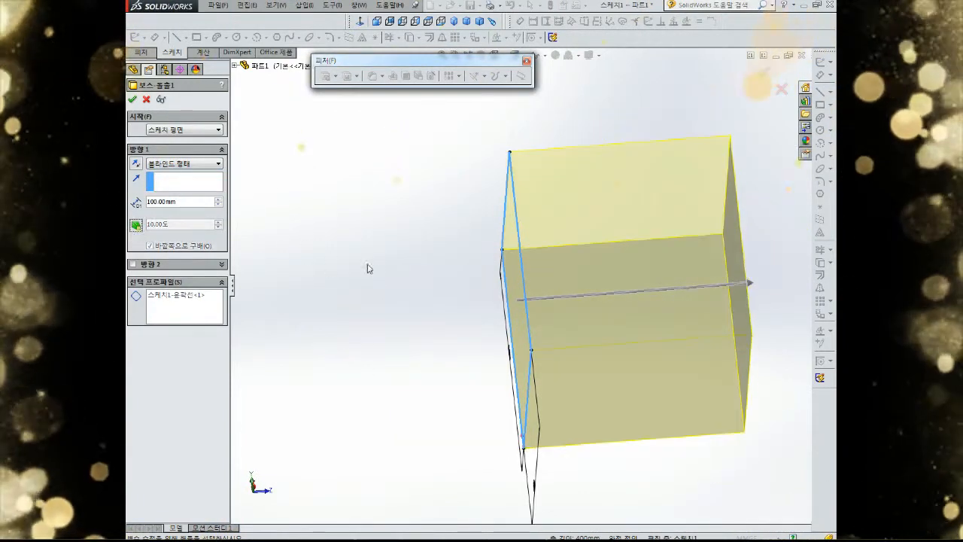
pyautogui.doubleClick(184, 202)
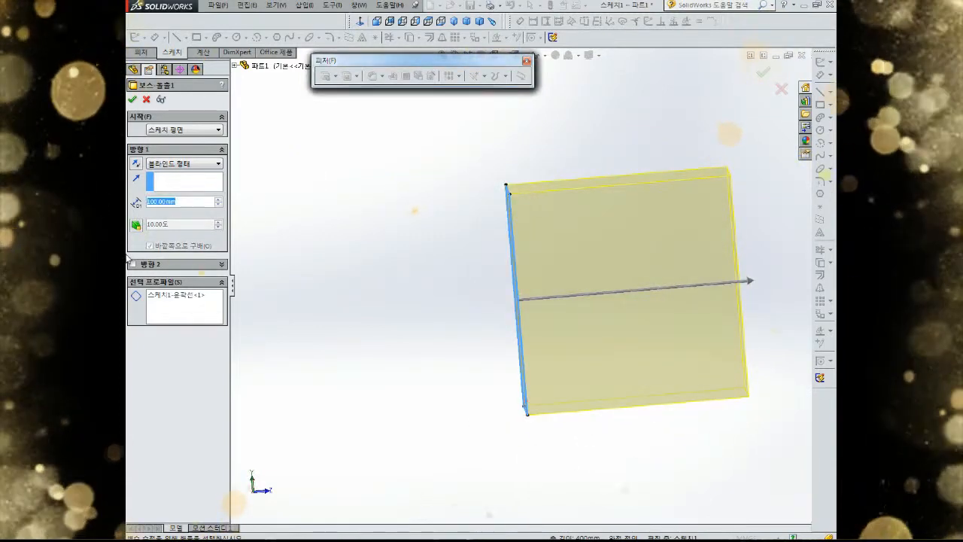
pyautogui.click(133, 99)
pyautogui.moveTo(430, 248); pyautogui.dragTo(613, 283, button='middle')
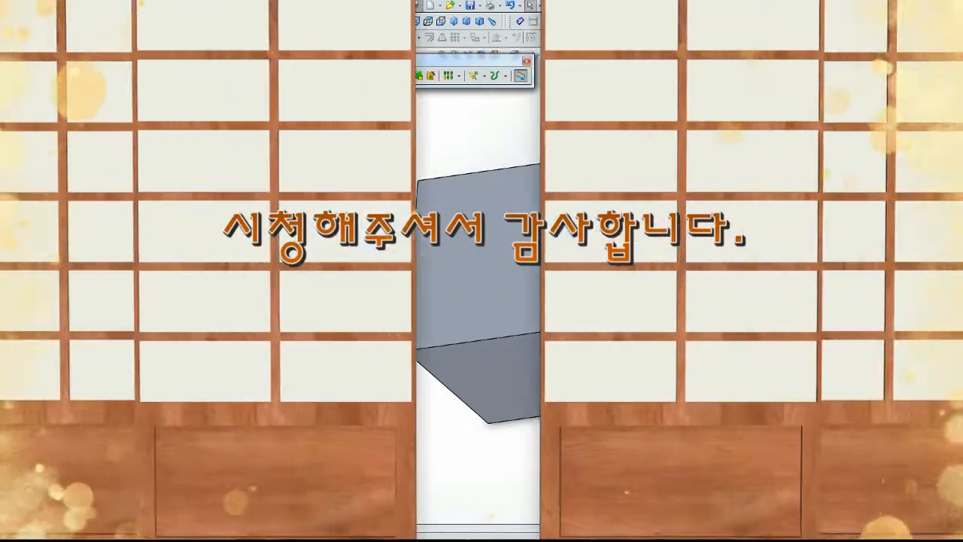